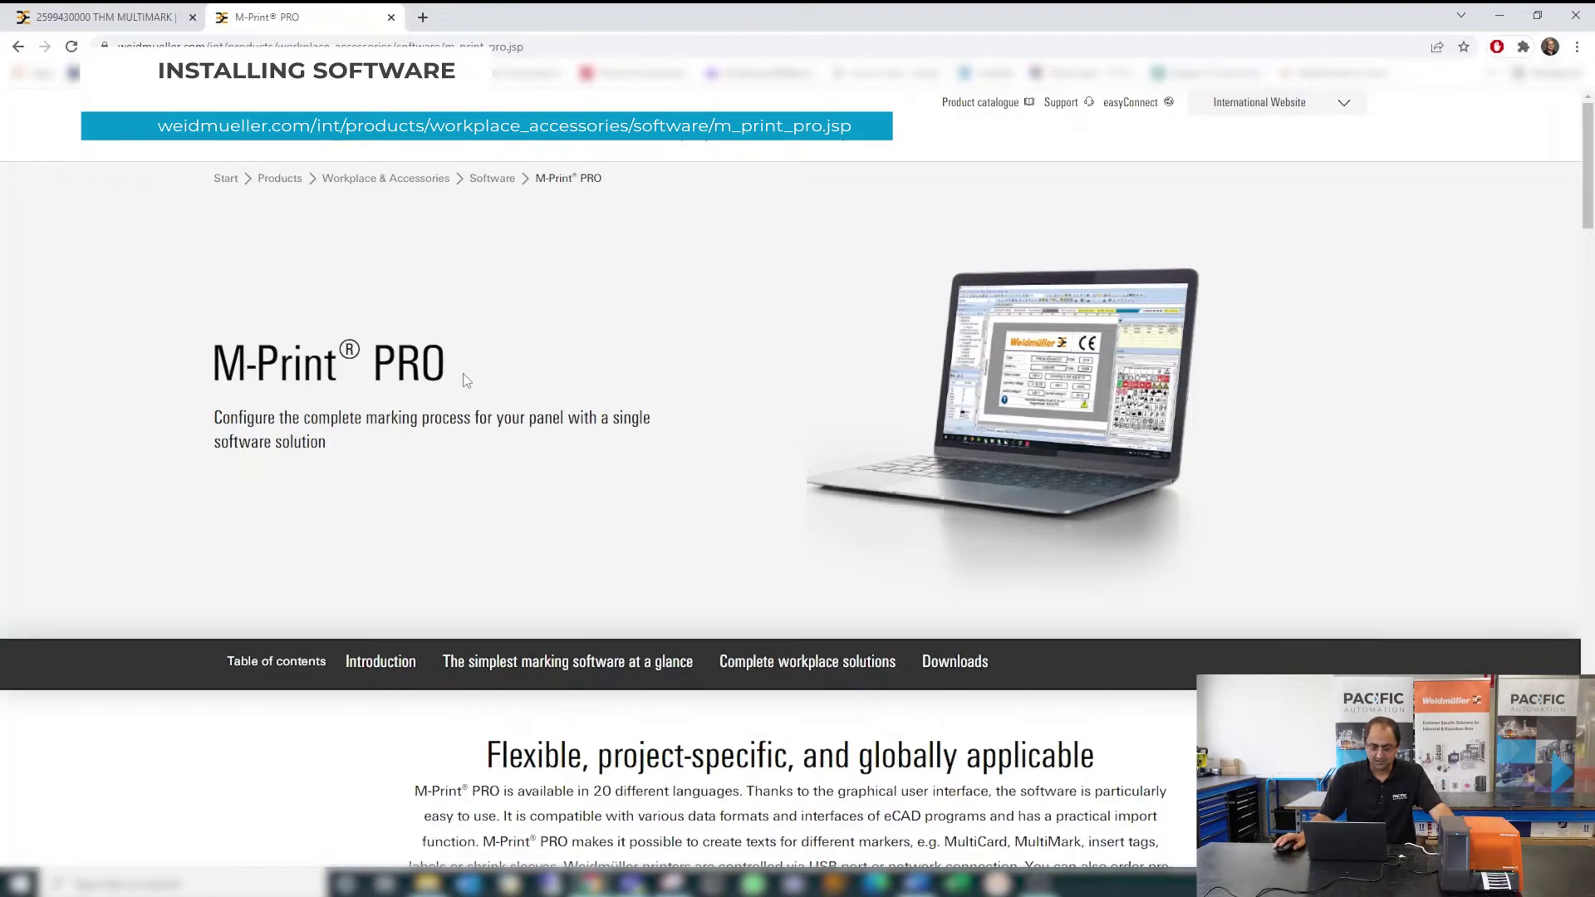
Expand the M-Print PRO Software downloads on Weidmüller's site, then open the Downloads folder holding M_Print_PRO_9_0_MUI
scroll(466, 379, down, 12)
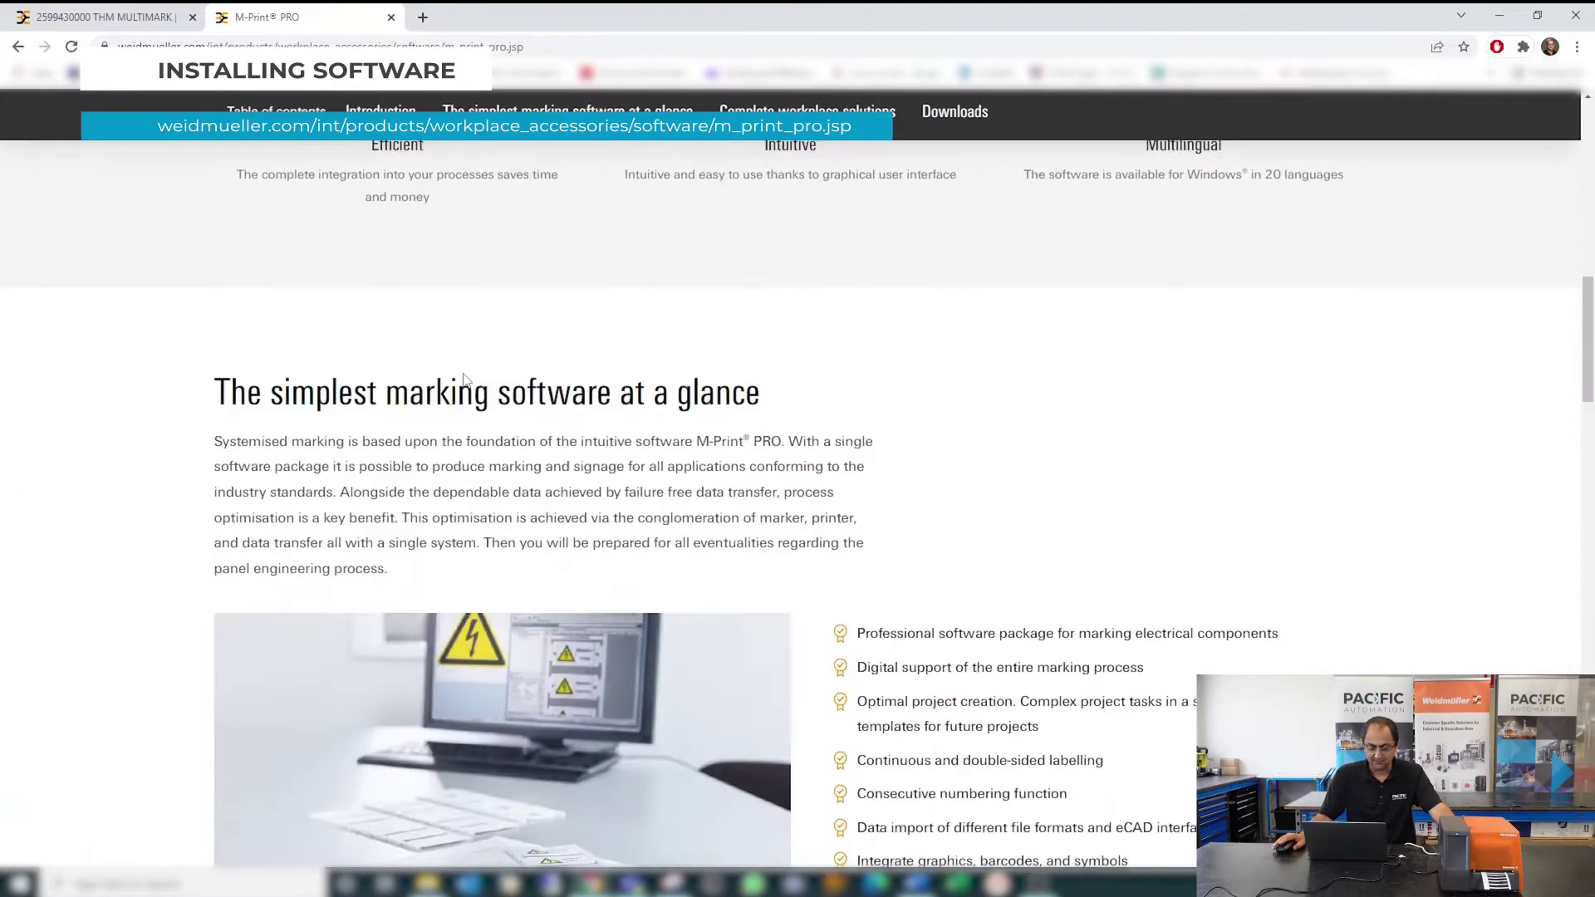
scroll(463, 378, down, 18)
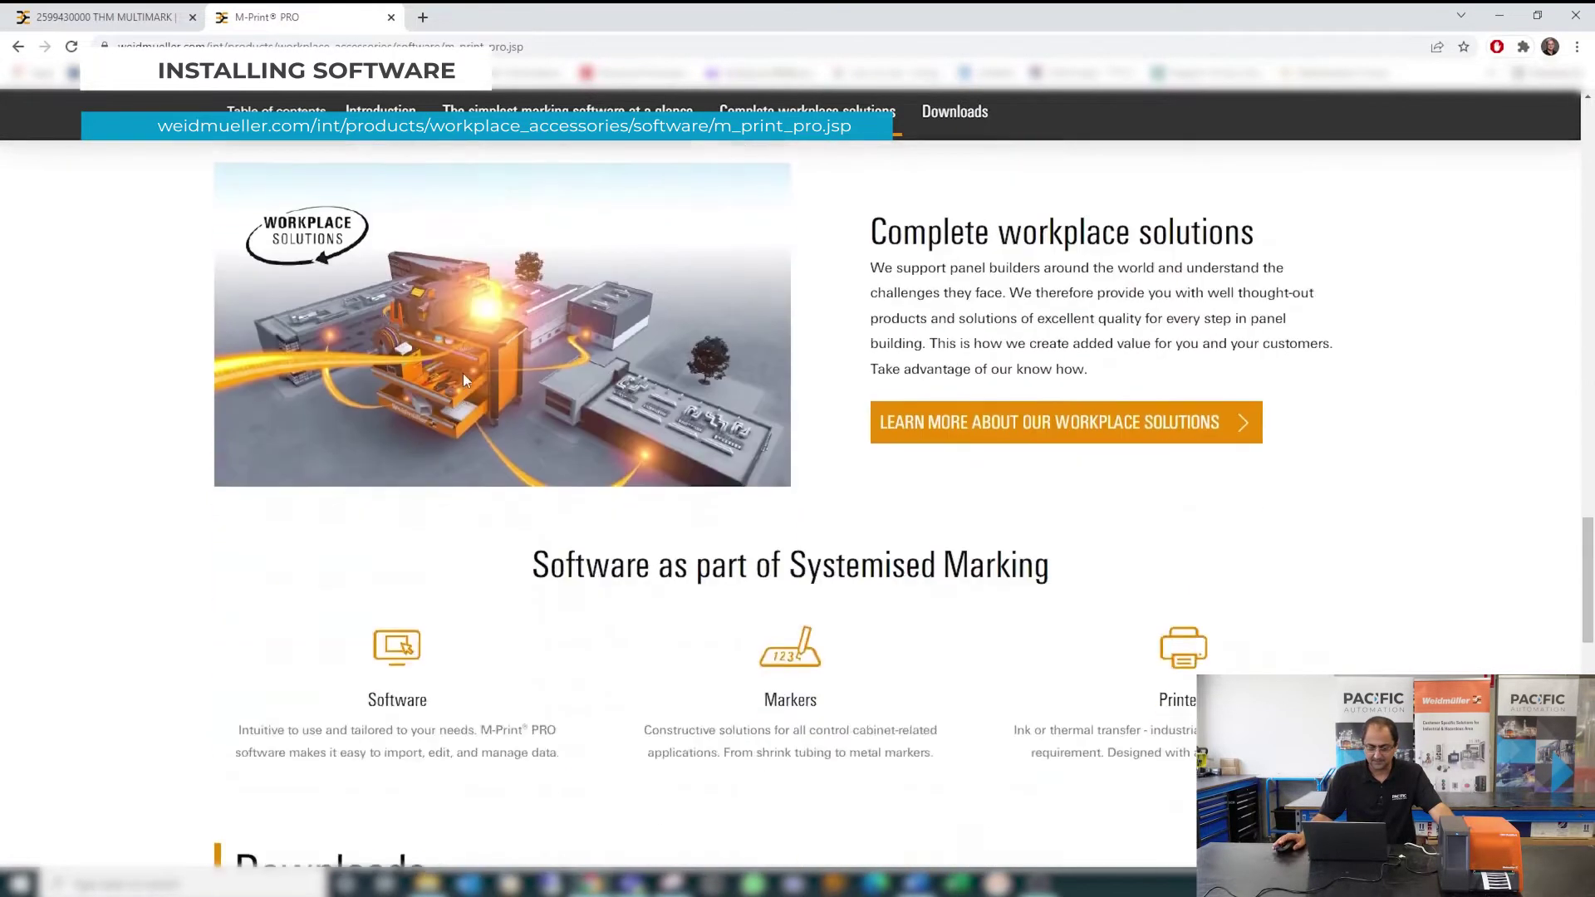
scroll(462, 372, down, 7)
click(452, 398)
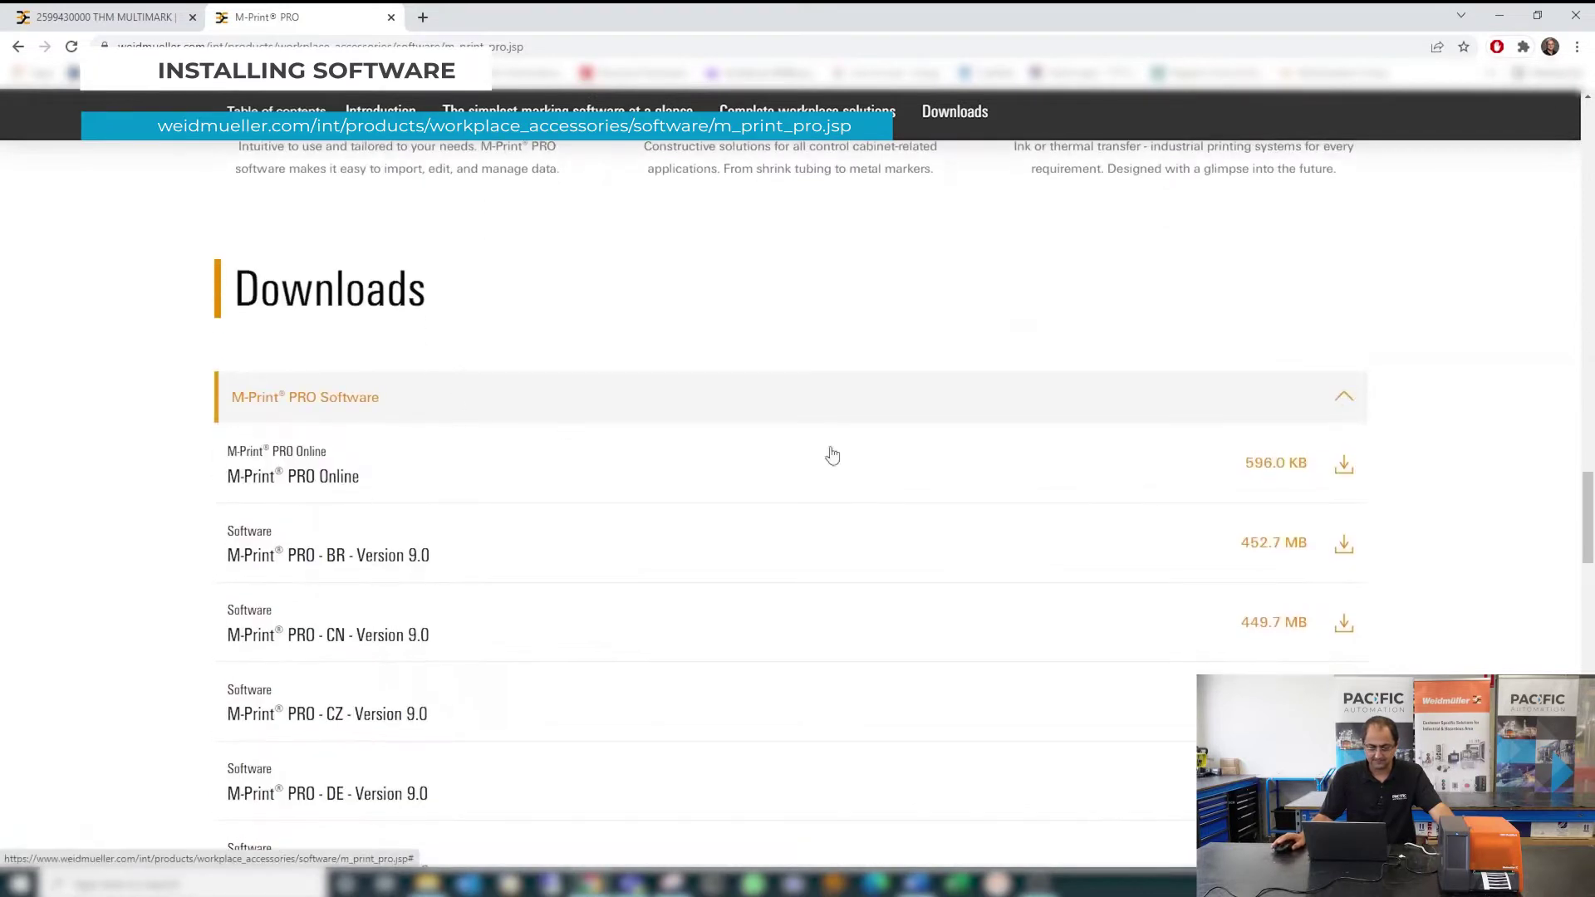
scroll(832, 455, down, 8)
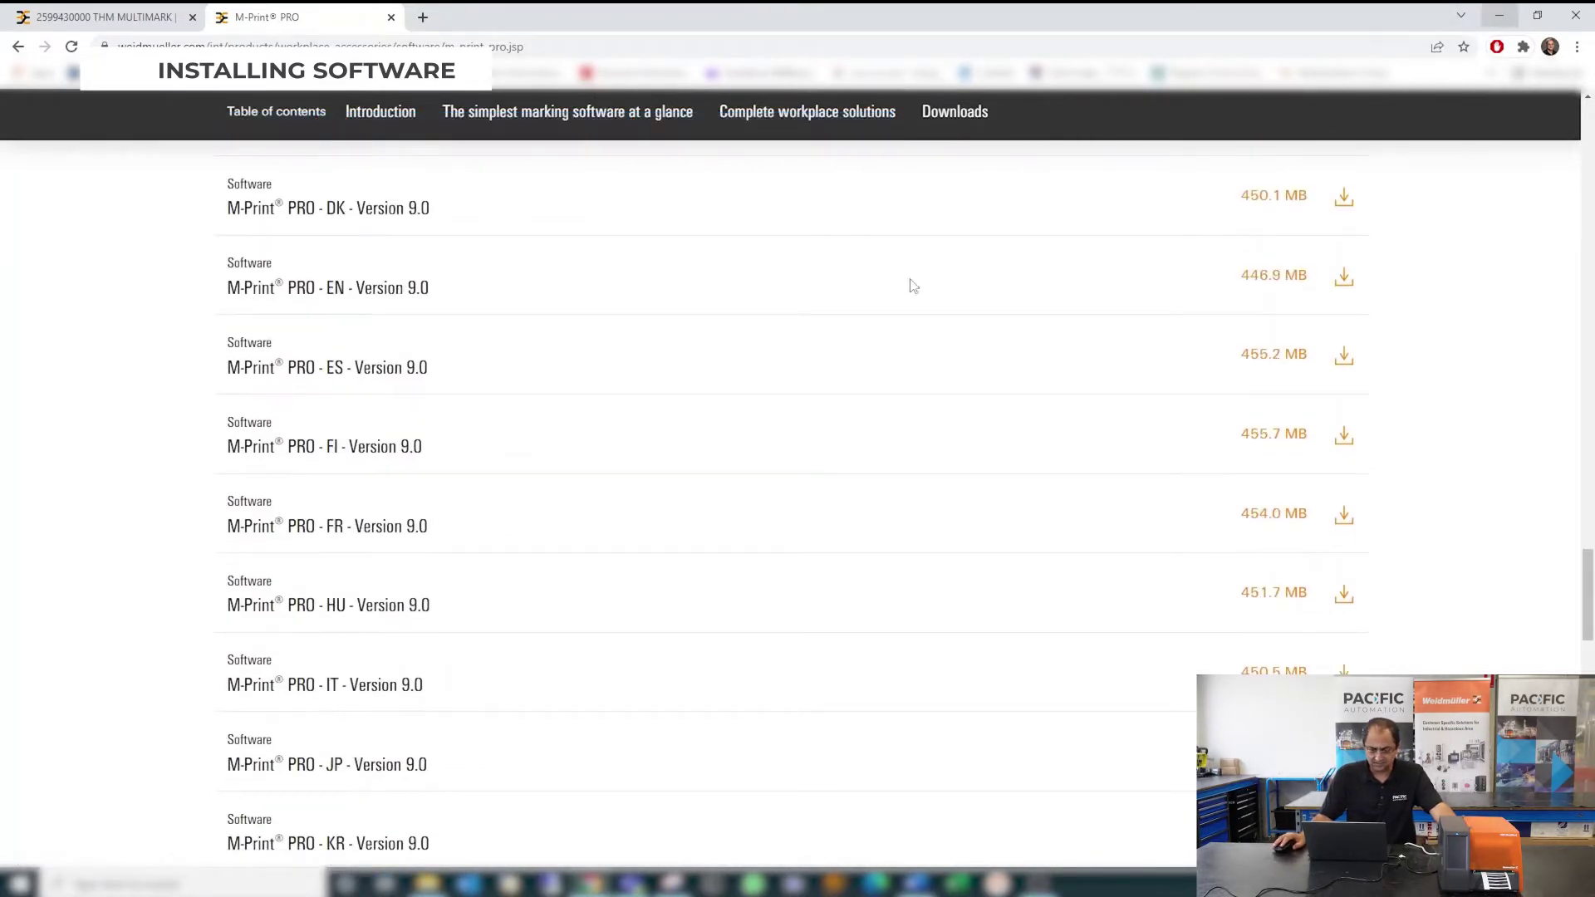
click(427, 883)
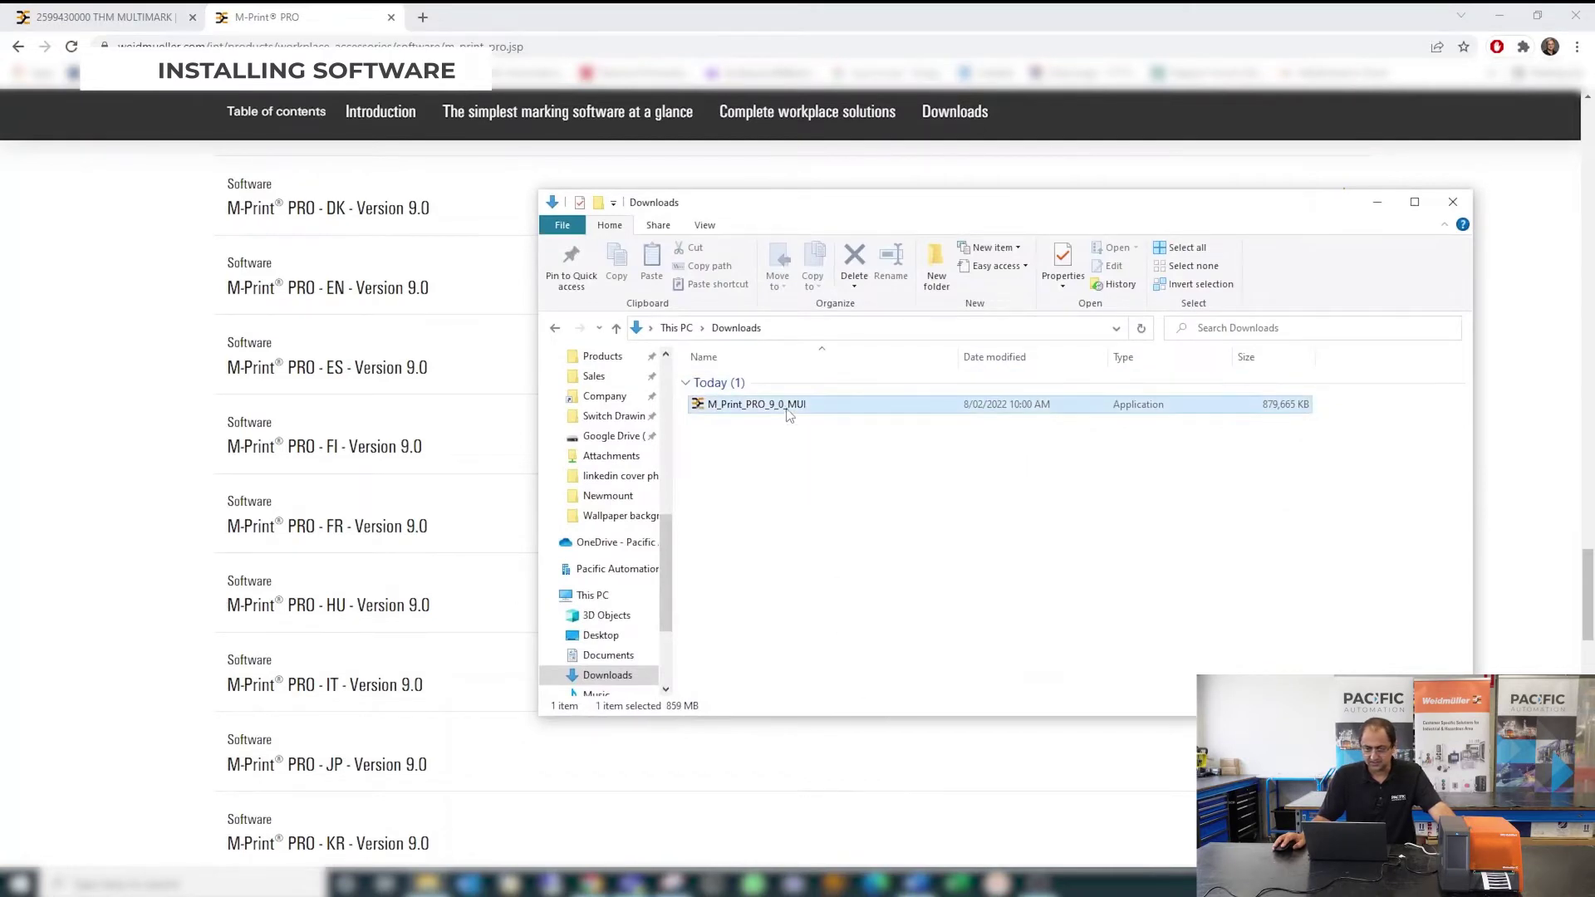
Install M-Print PRO 9.0 in English with the Complete setup type, accepting the licence and UAC prompt
double_click(789, 414)
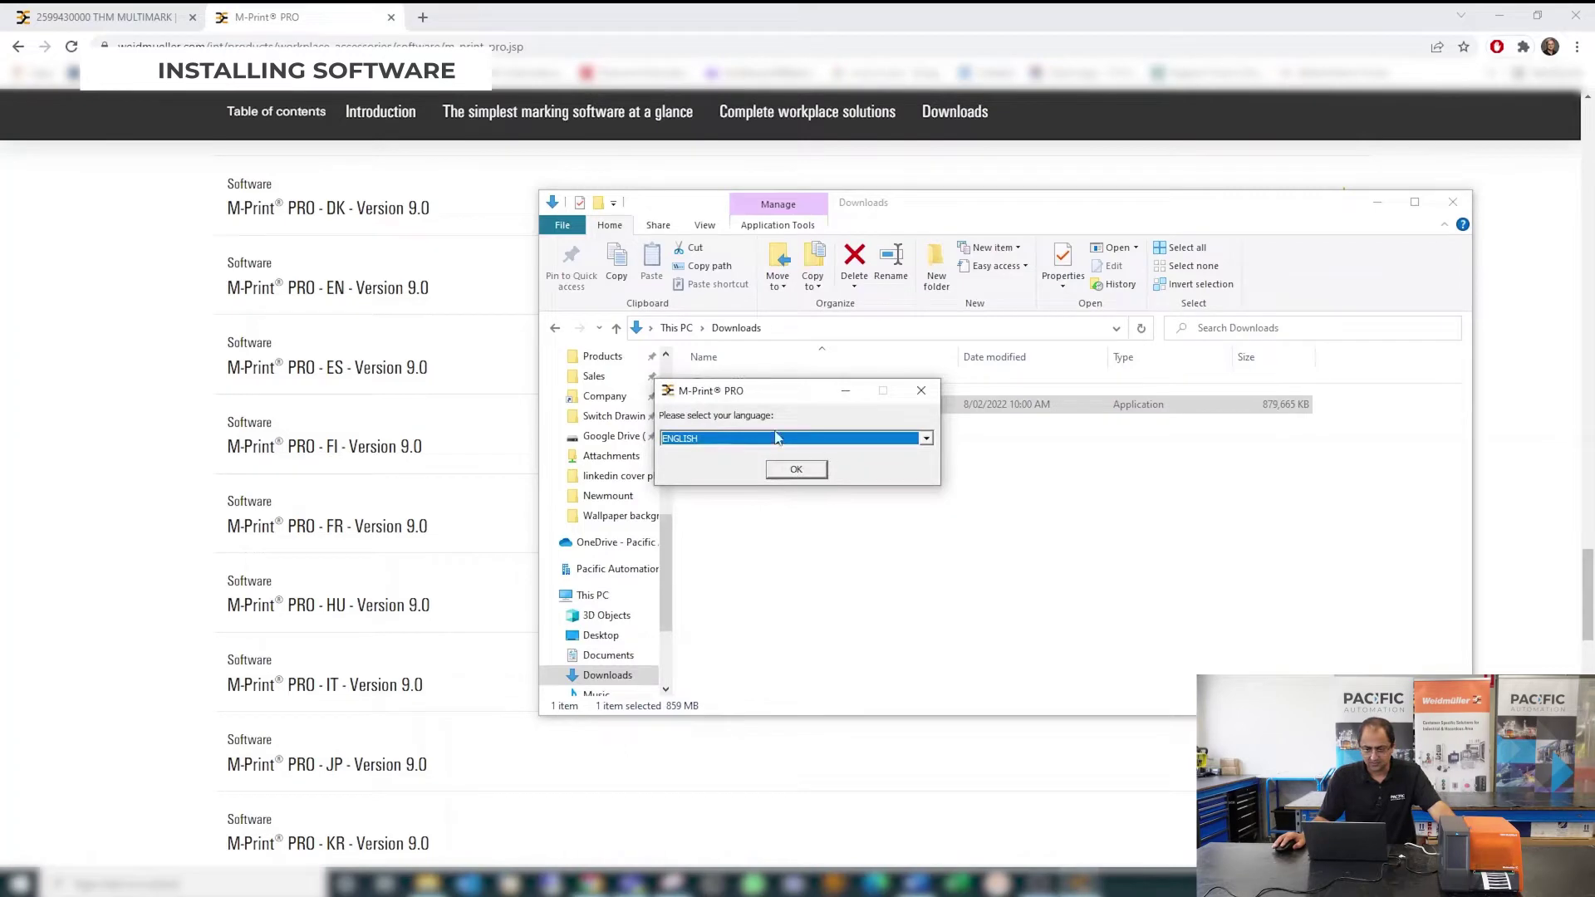
click(793, 470)
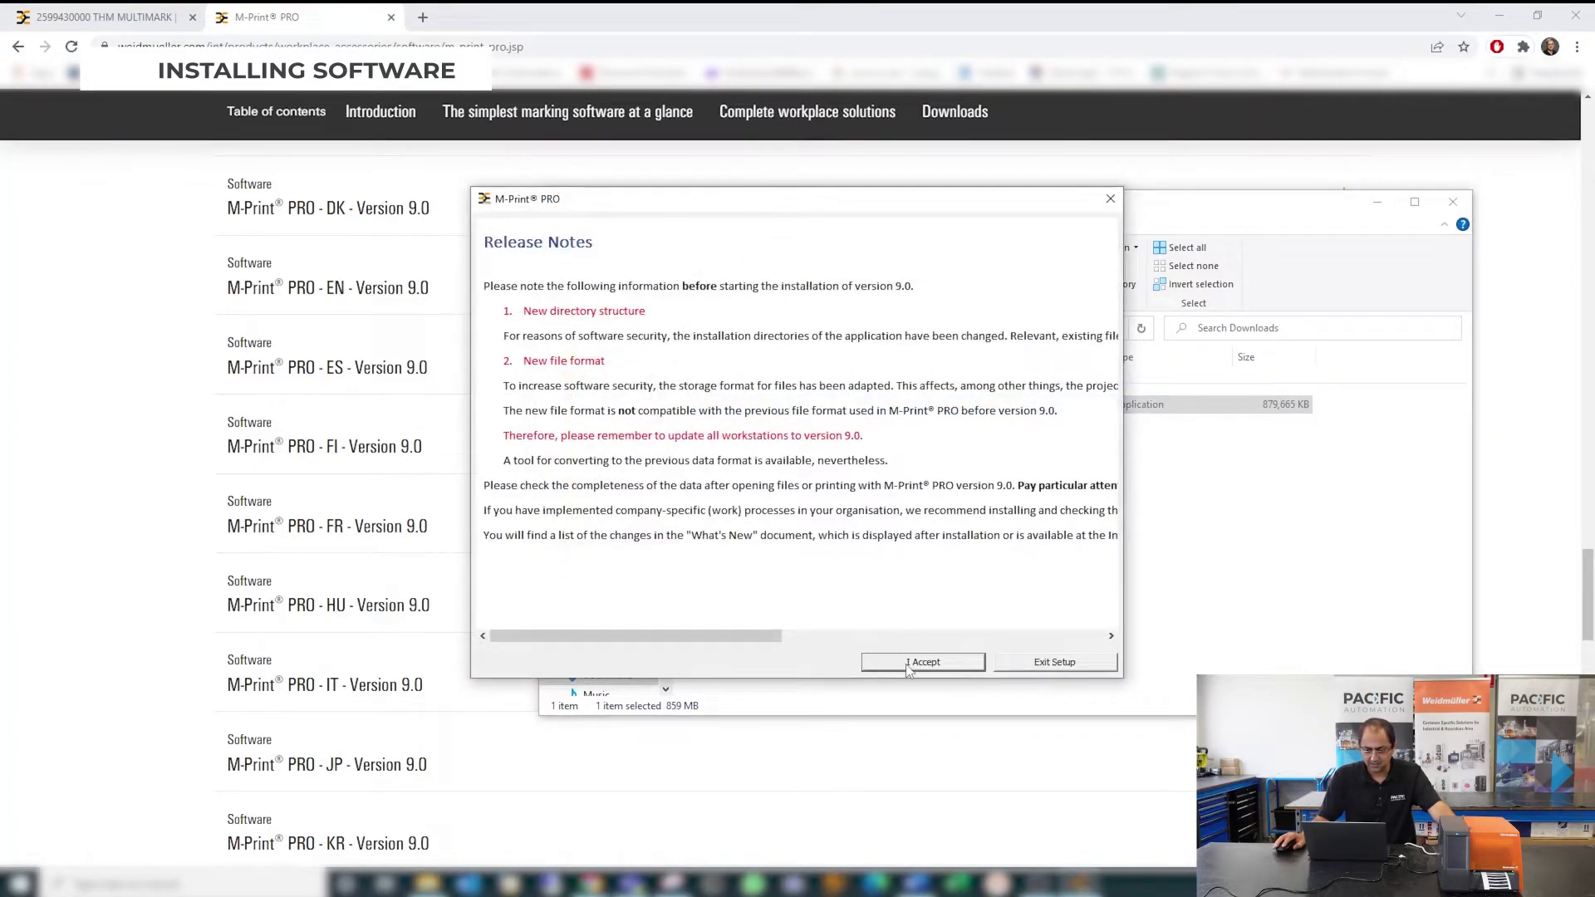
click(923, 662)
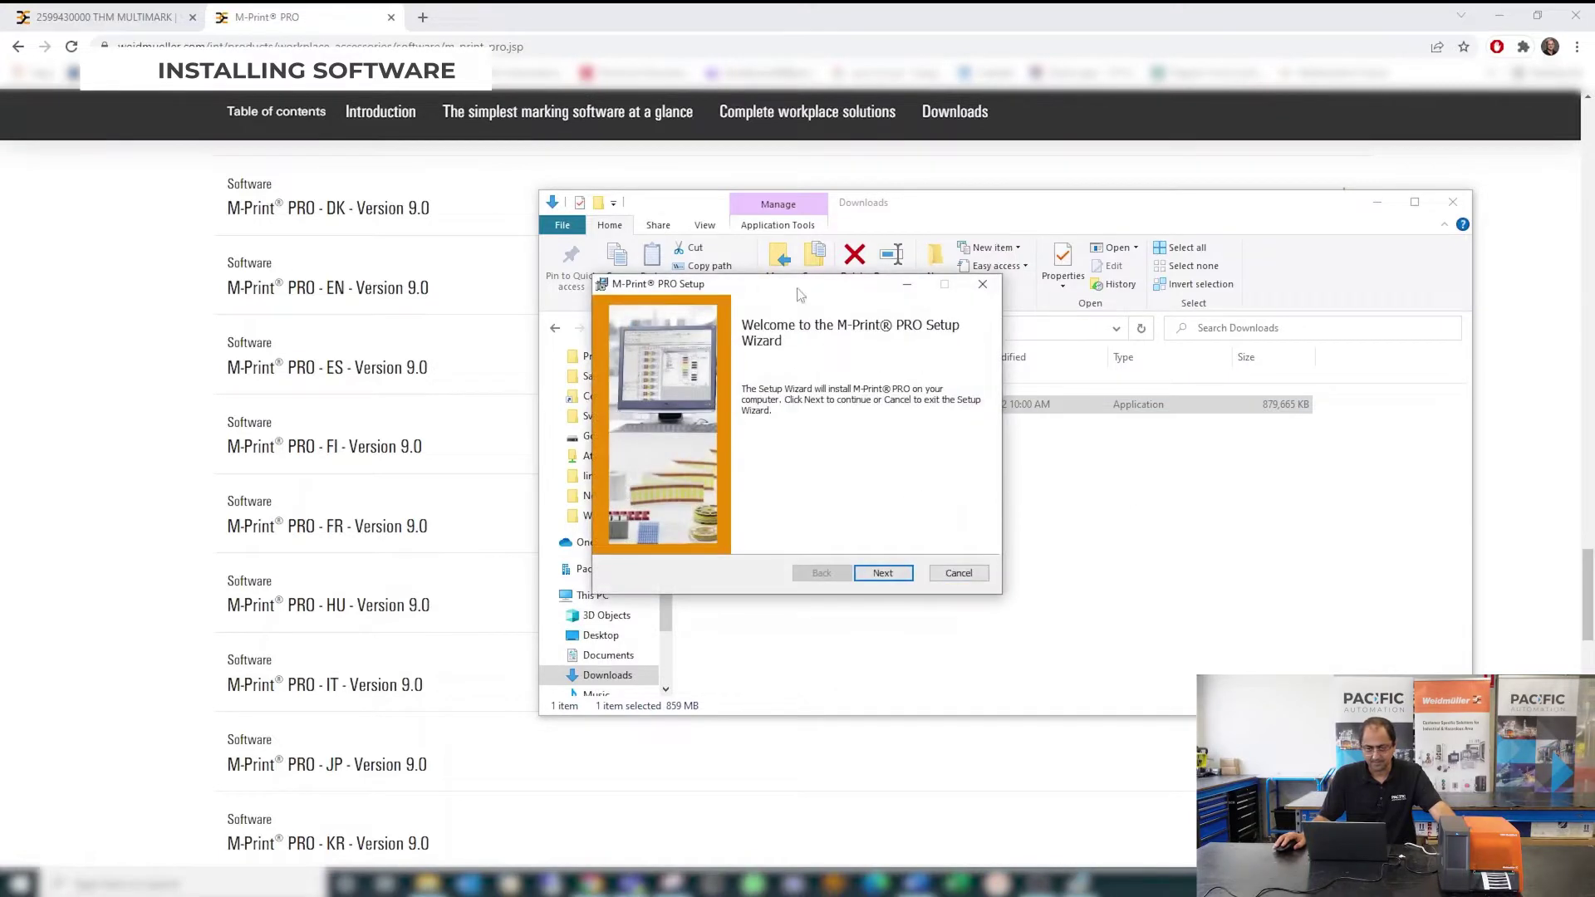
click(903, 576)
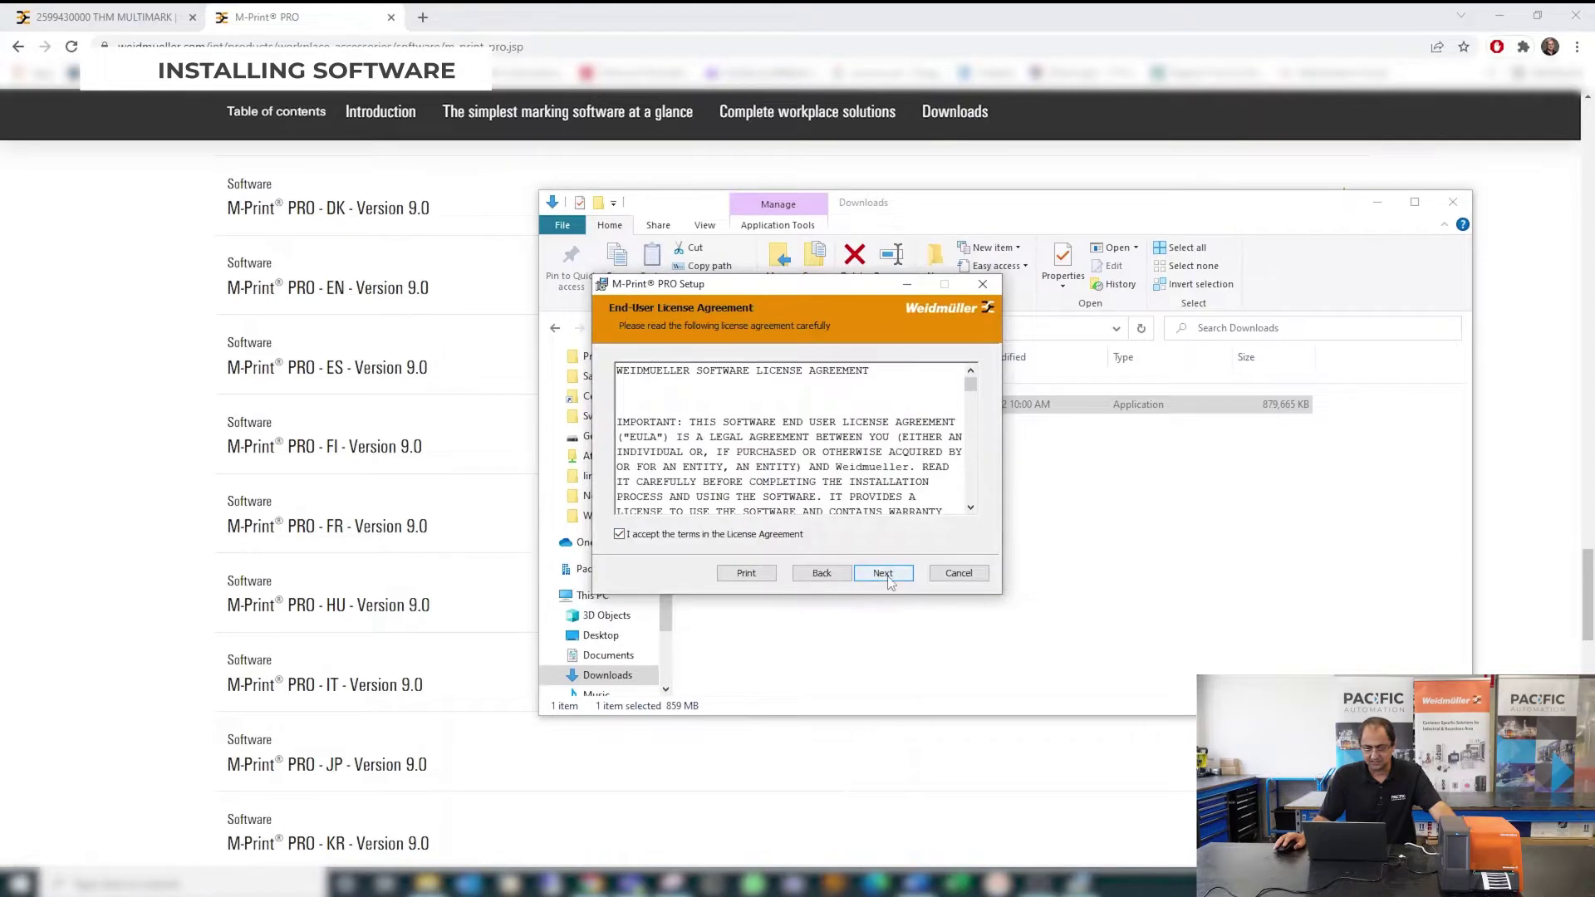
click(884, 575)
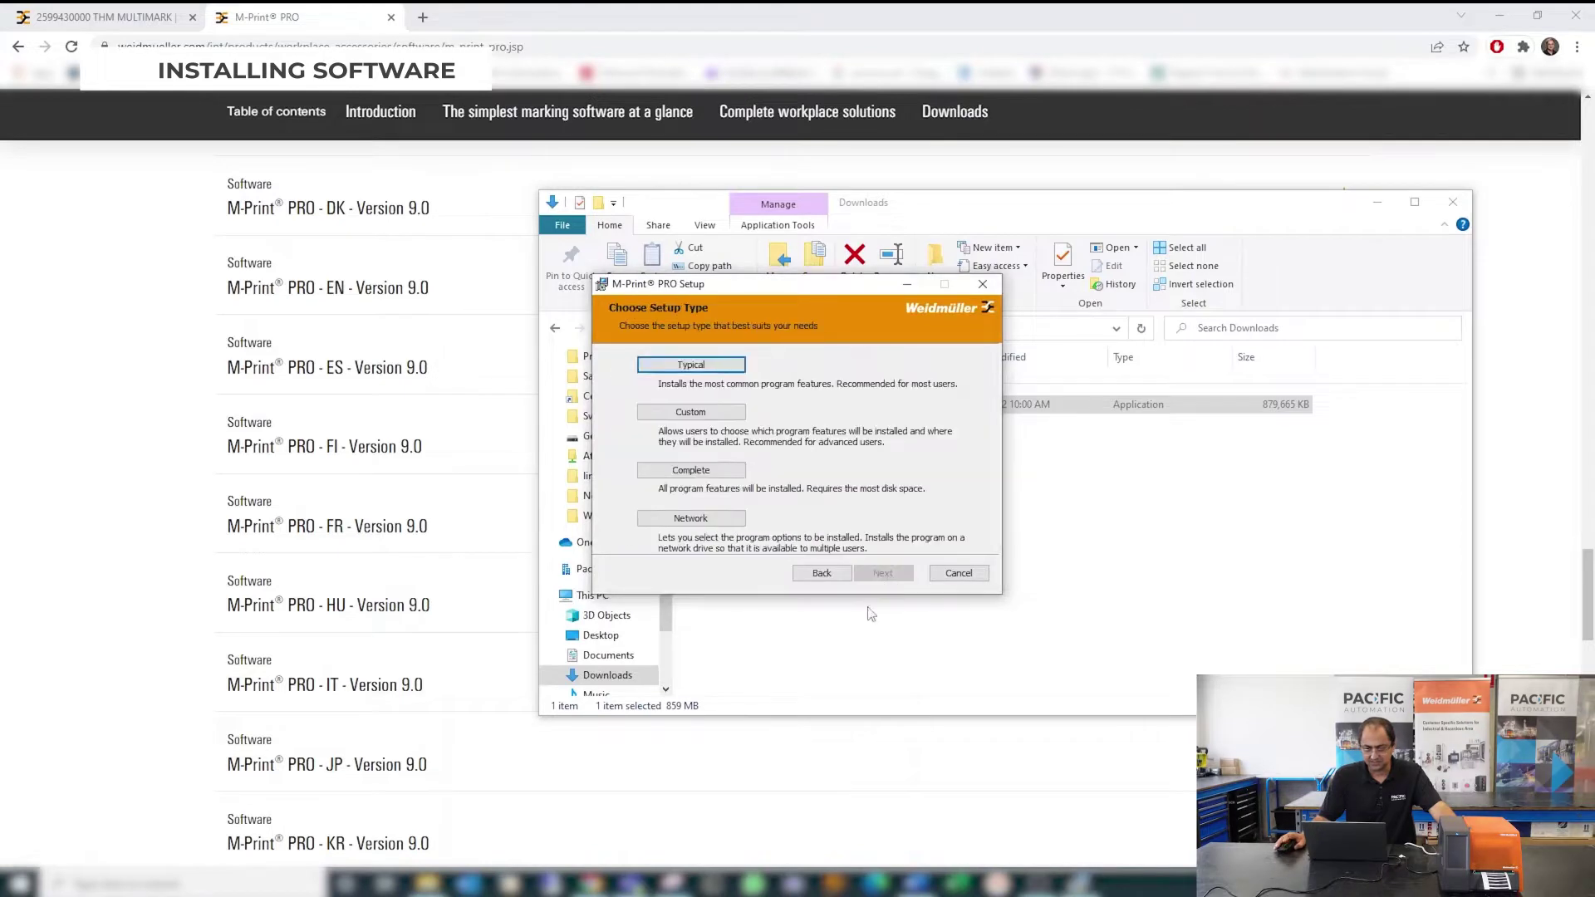
click(710, 472)
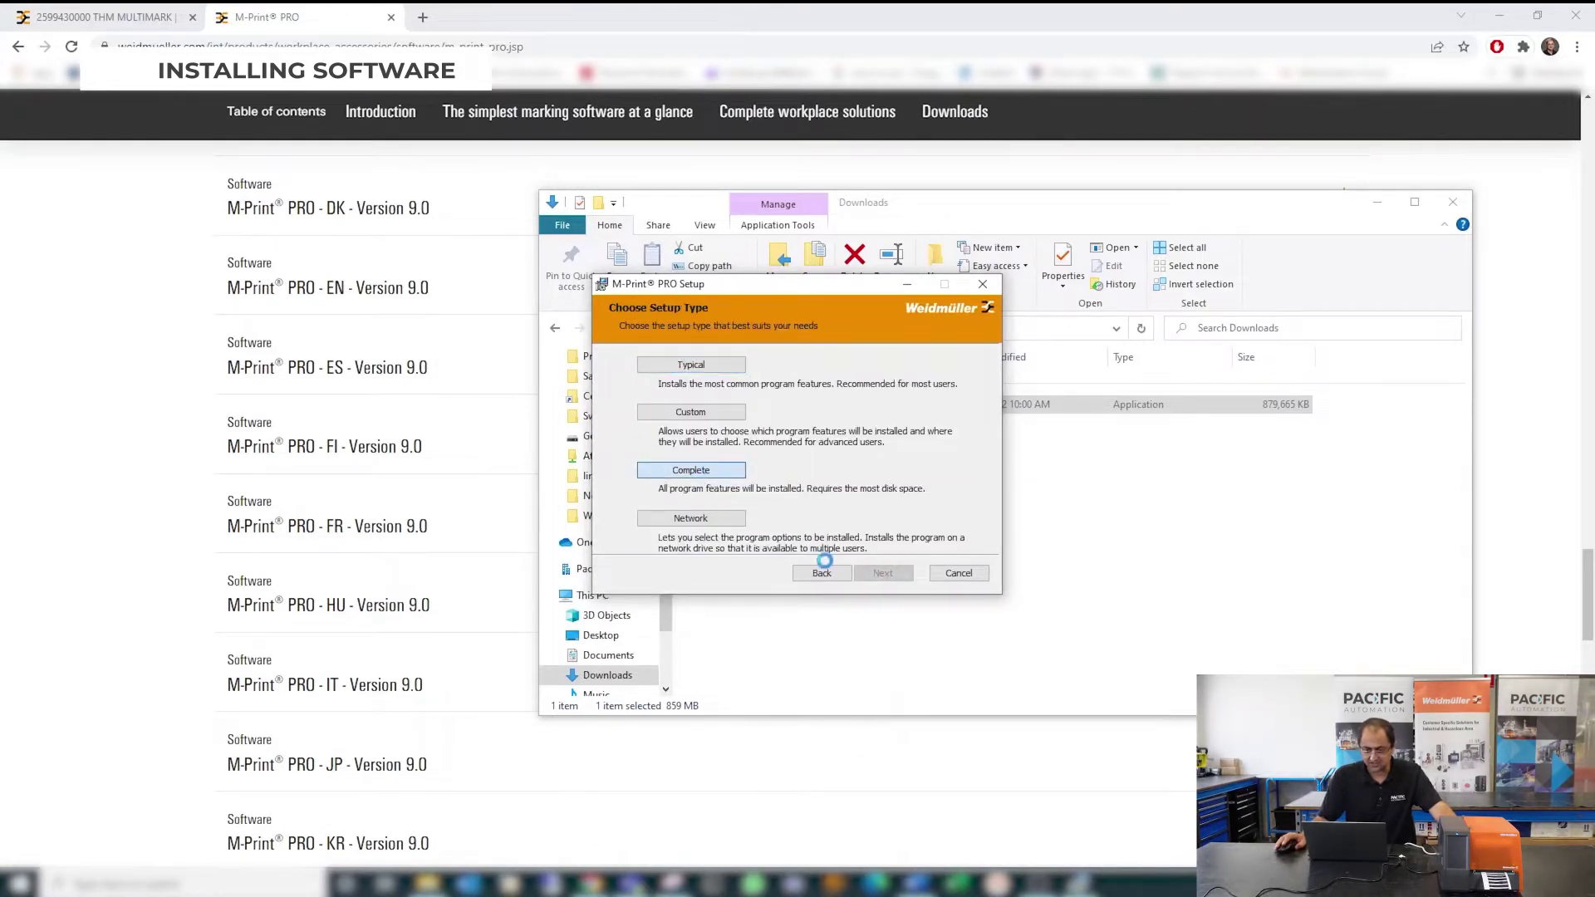
click(885, 575)
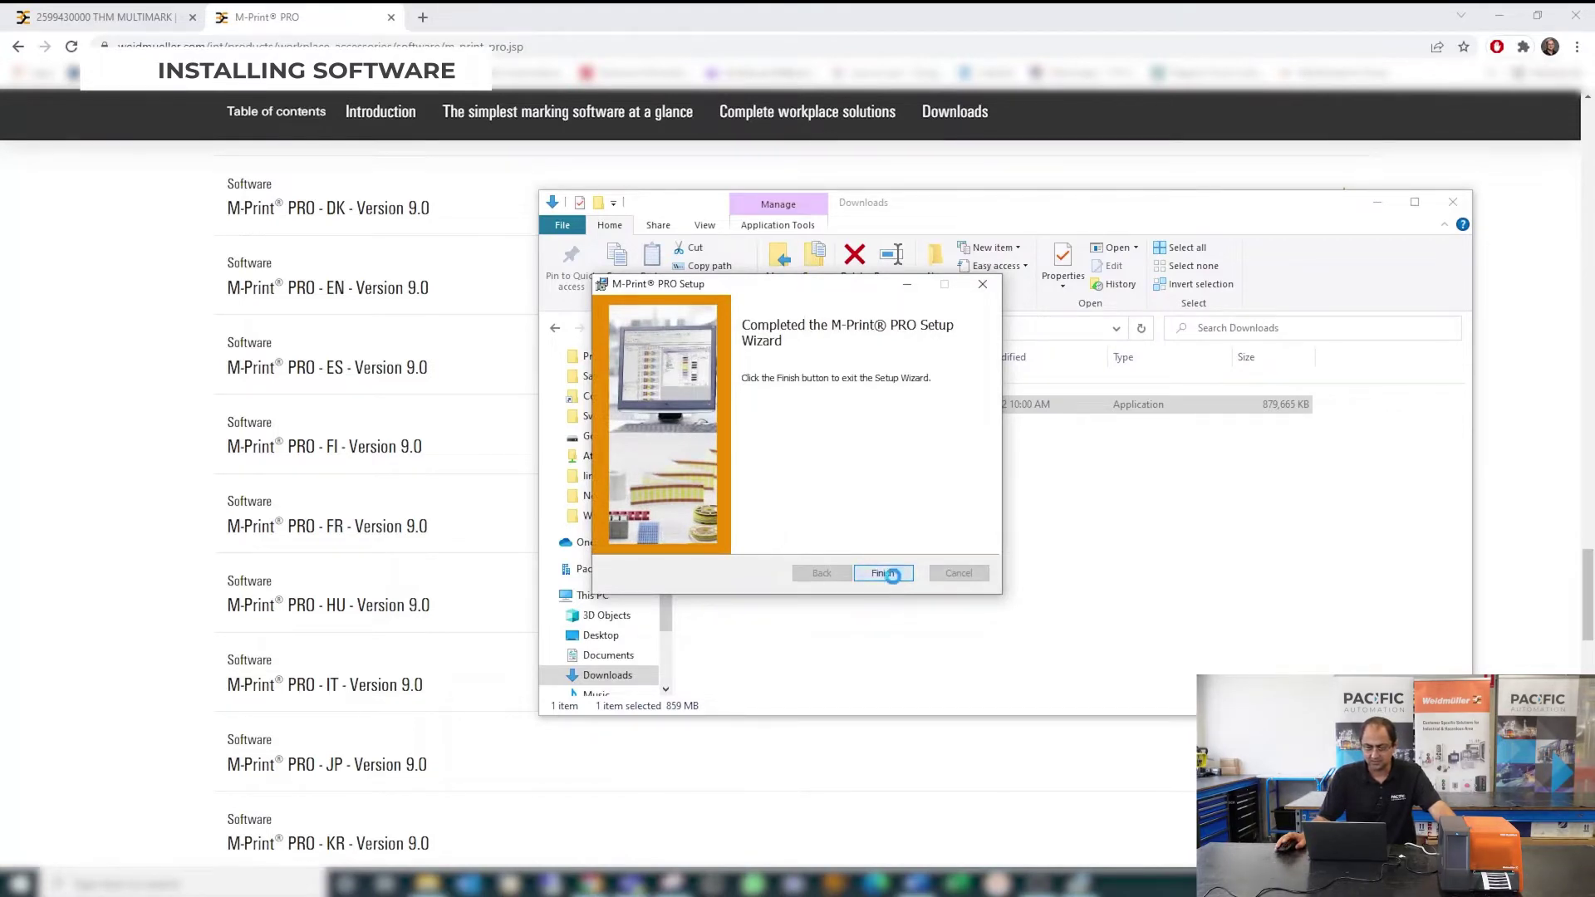
click(885, 573)
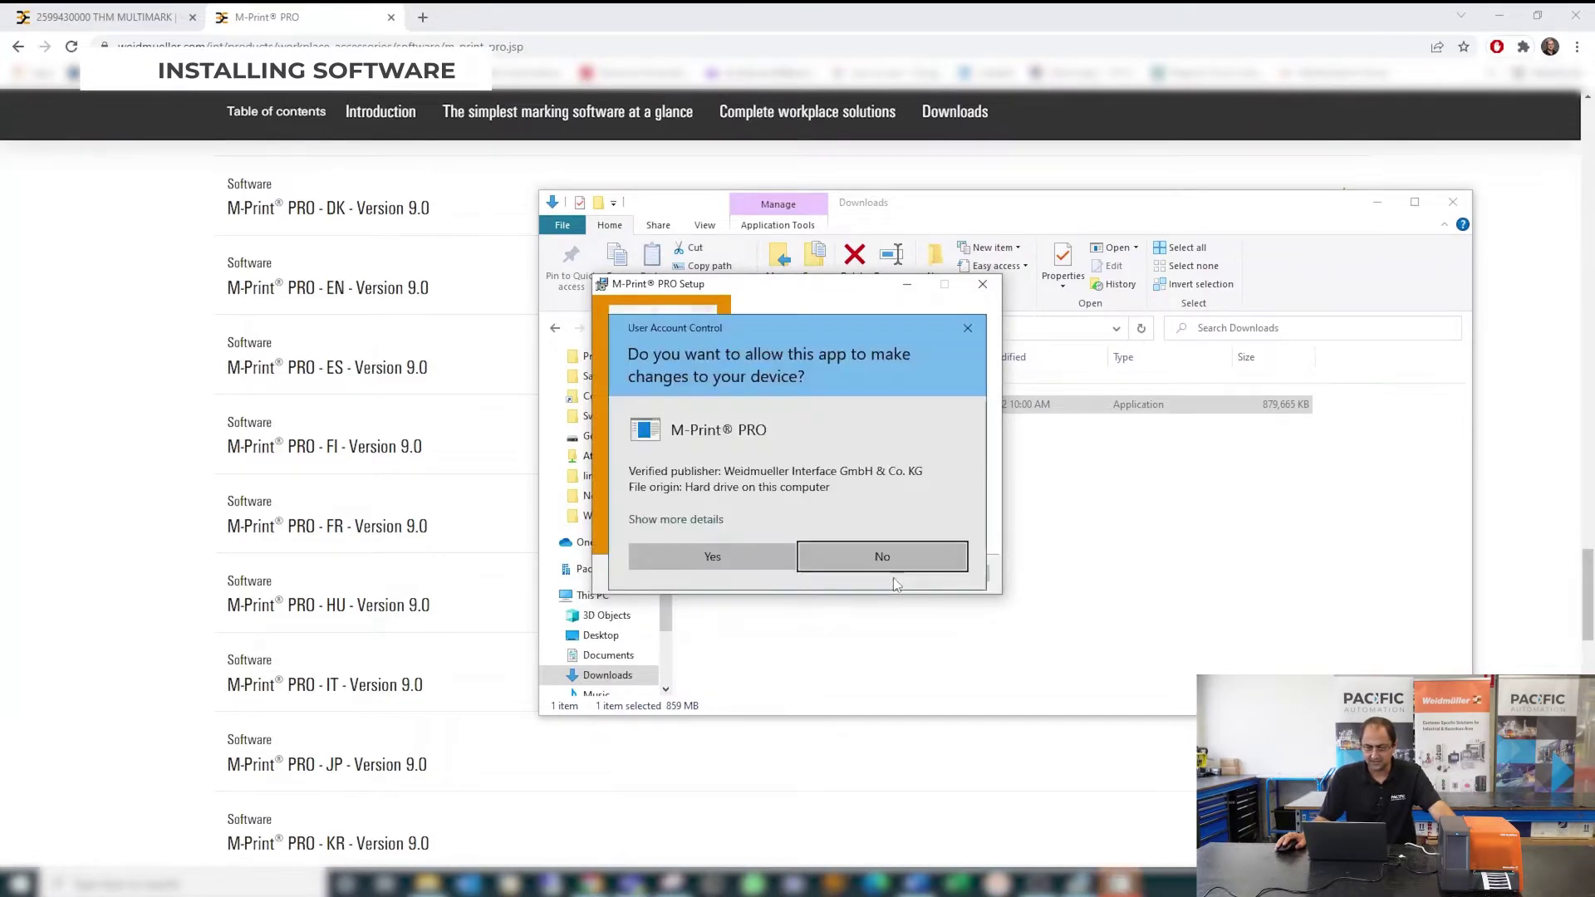
click(712, 555)
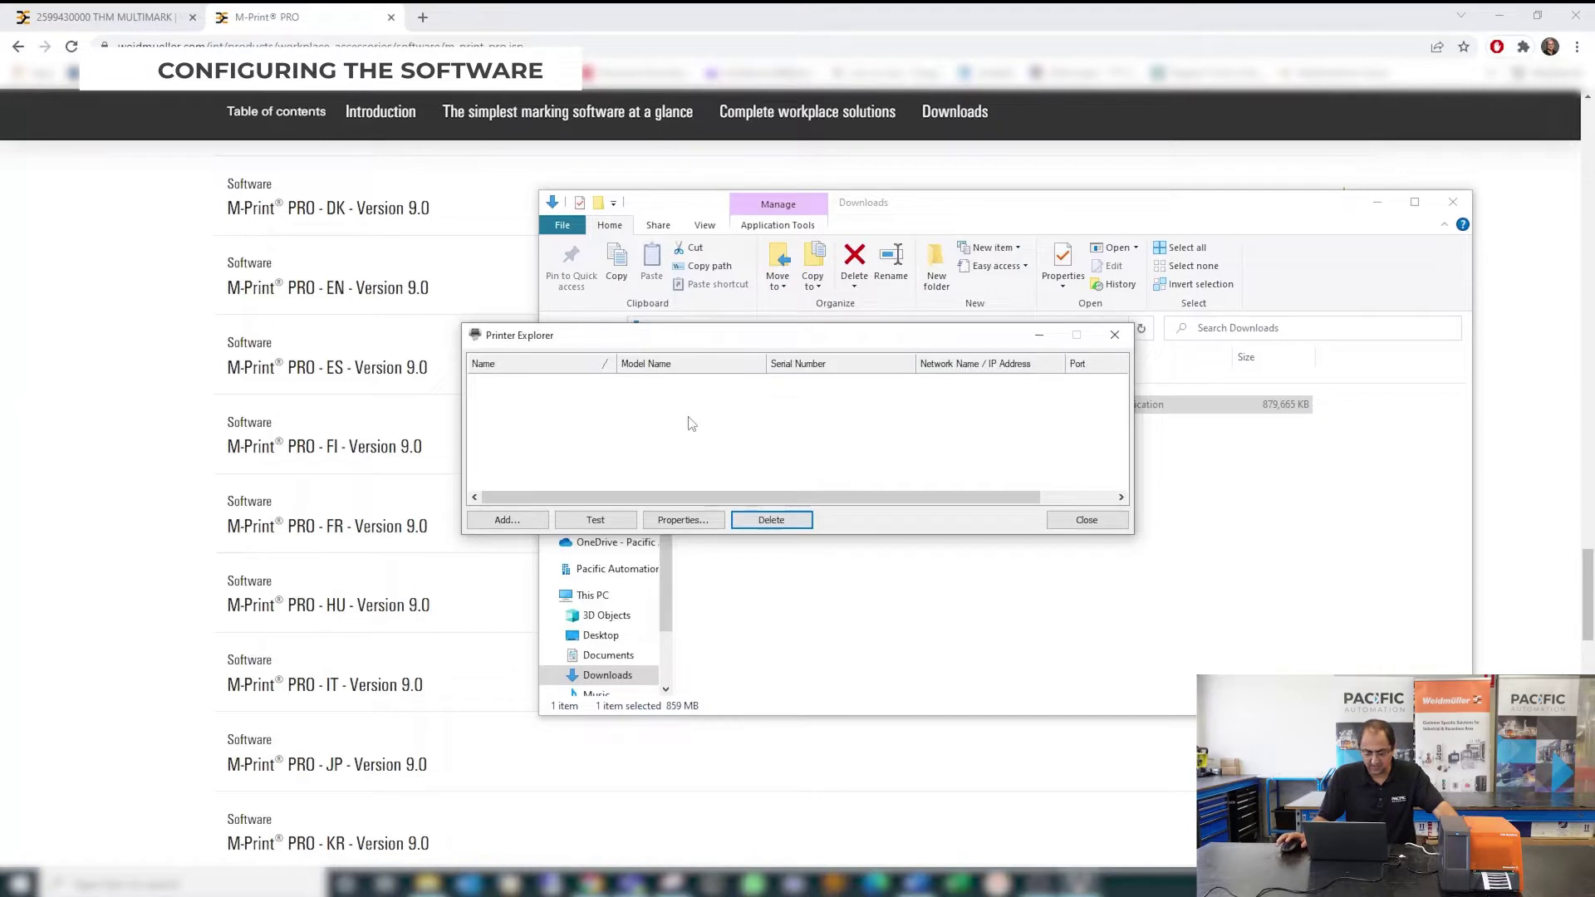
Add the THM MultiMark printer found over USB (port 9100) to Printer Explorer
click(508, 520)
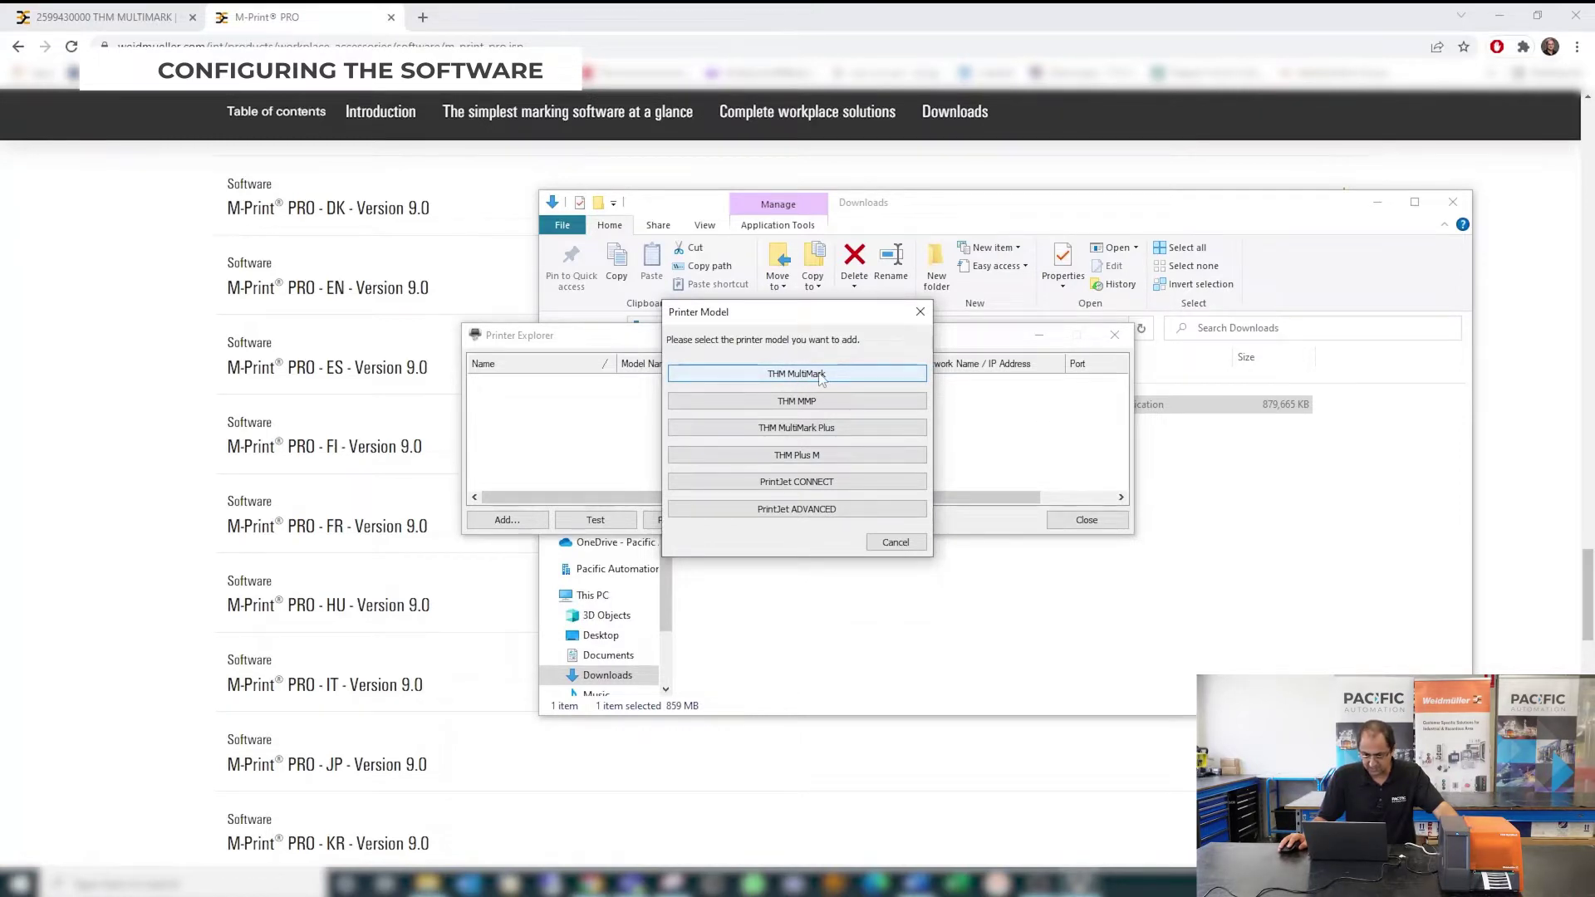
click(821, 376)
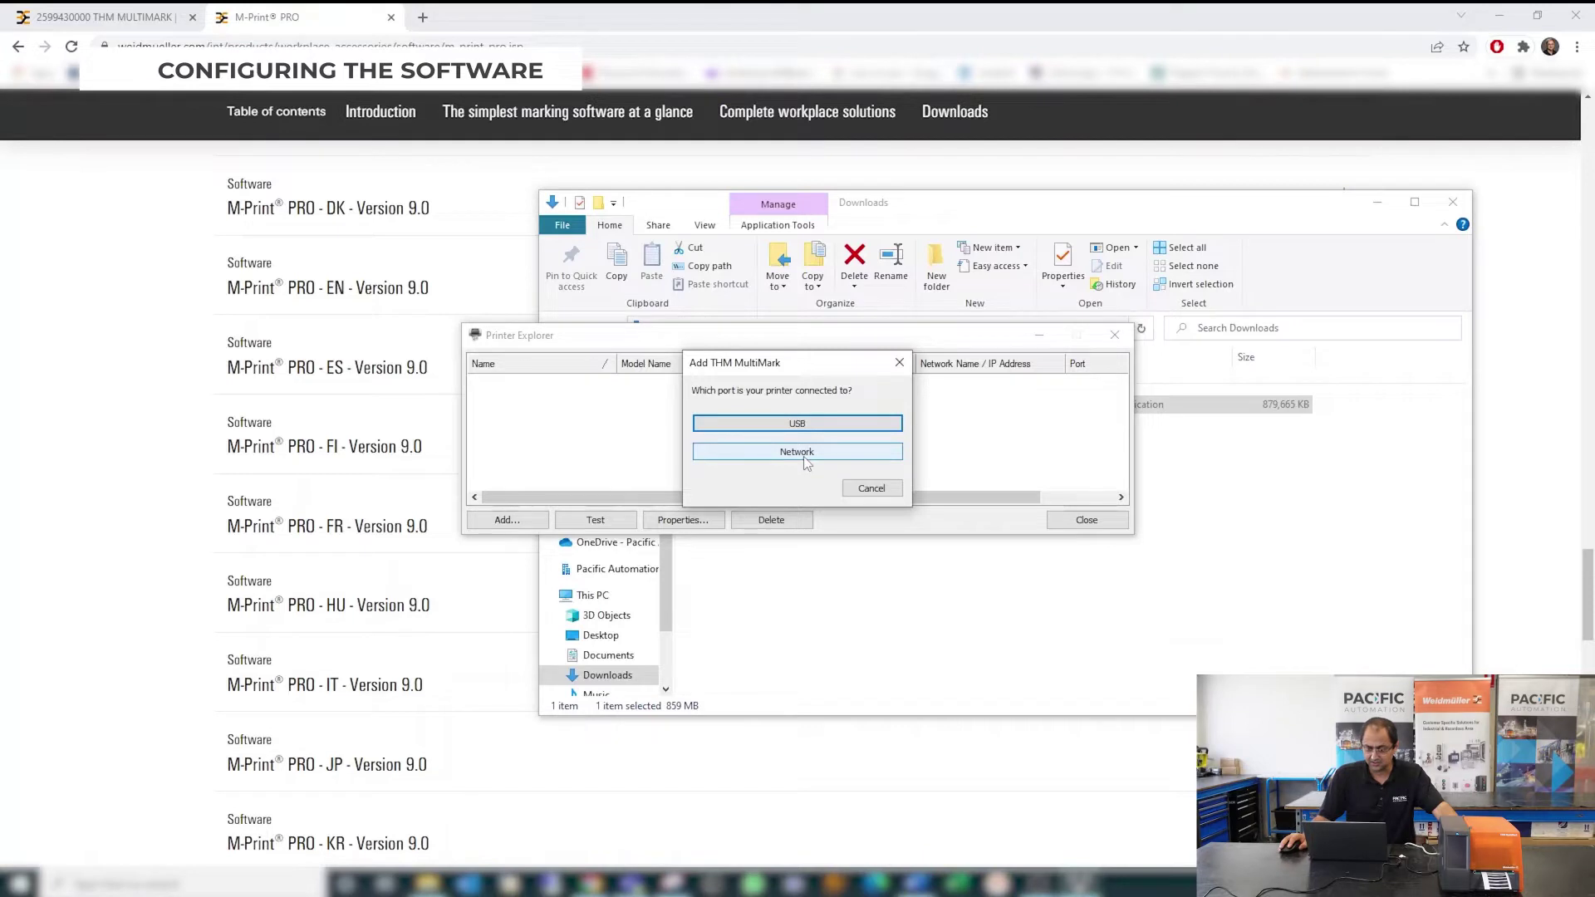
click(803, 456)
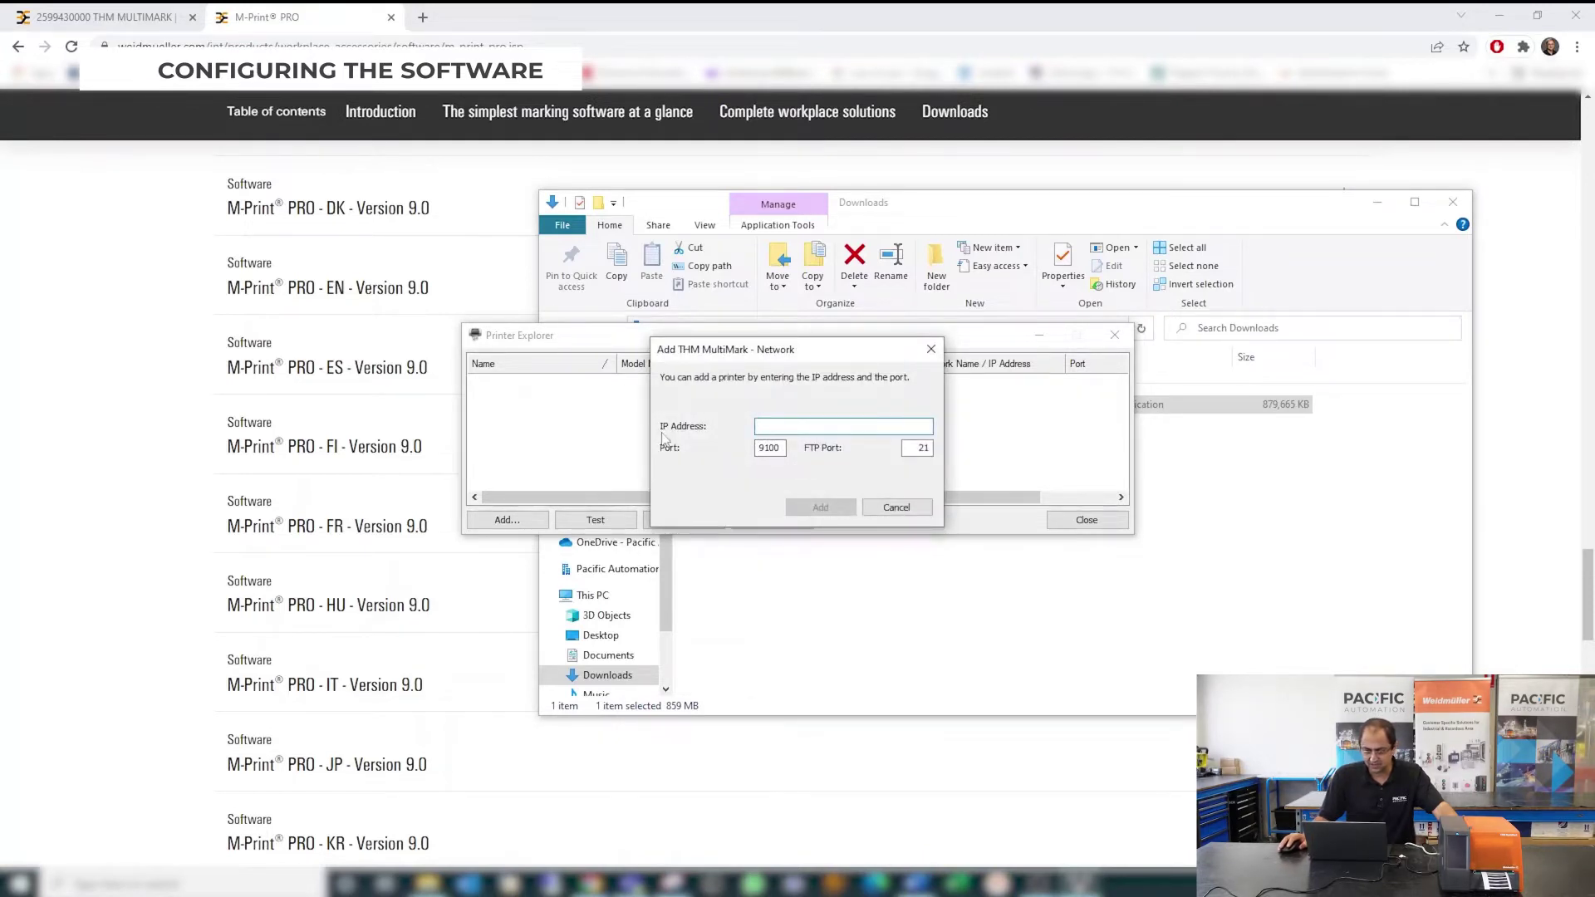
click(883, 510)
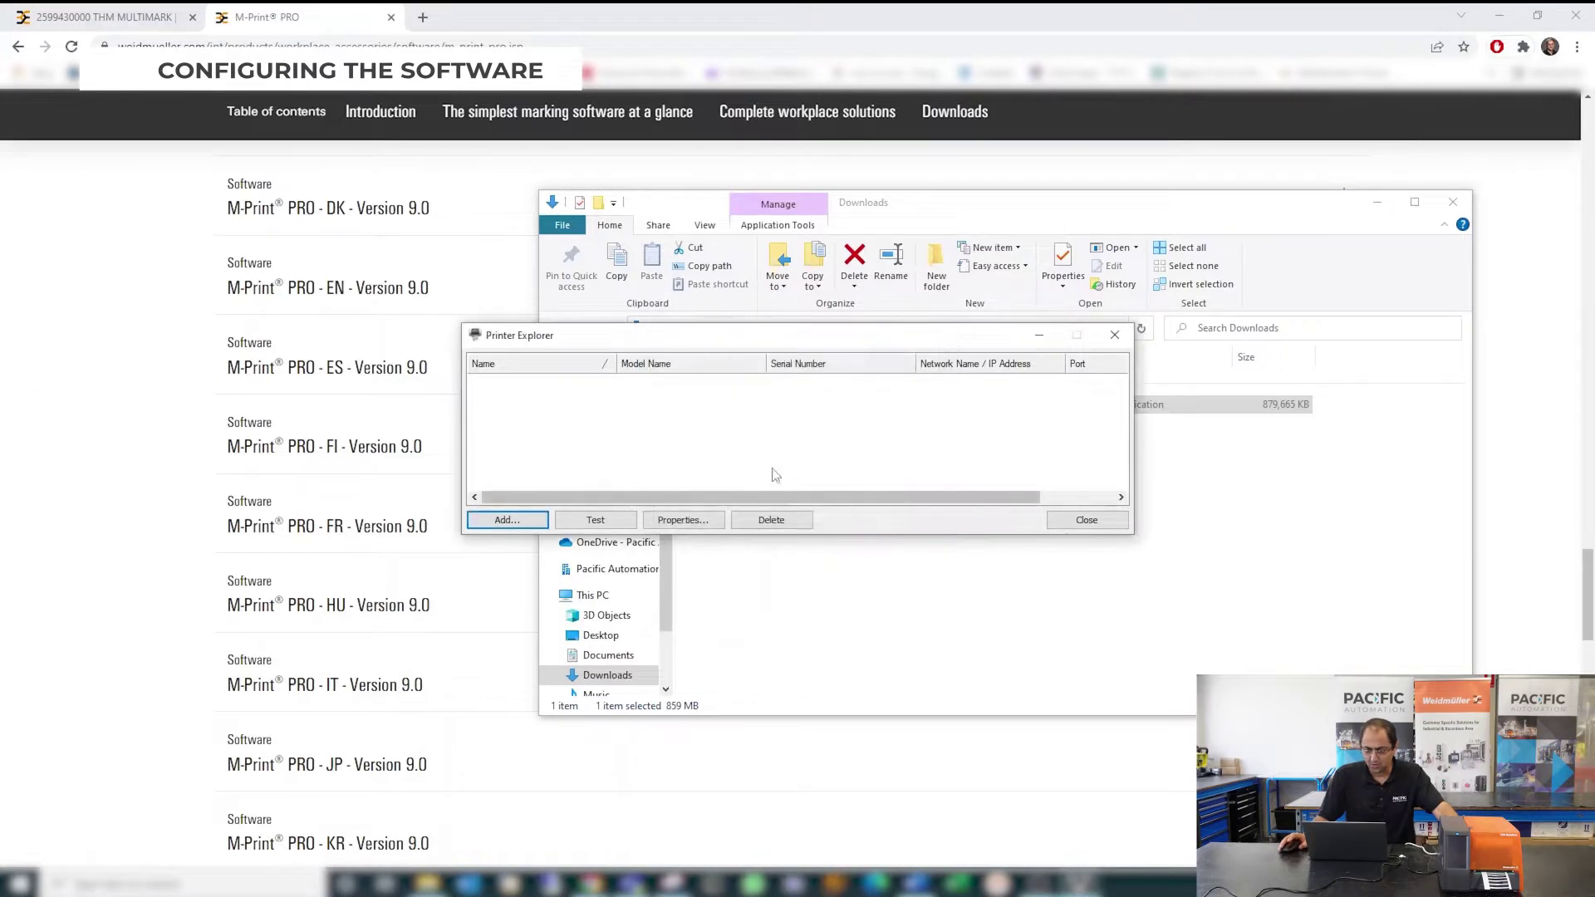
click(525, 523)
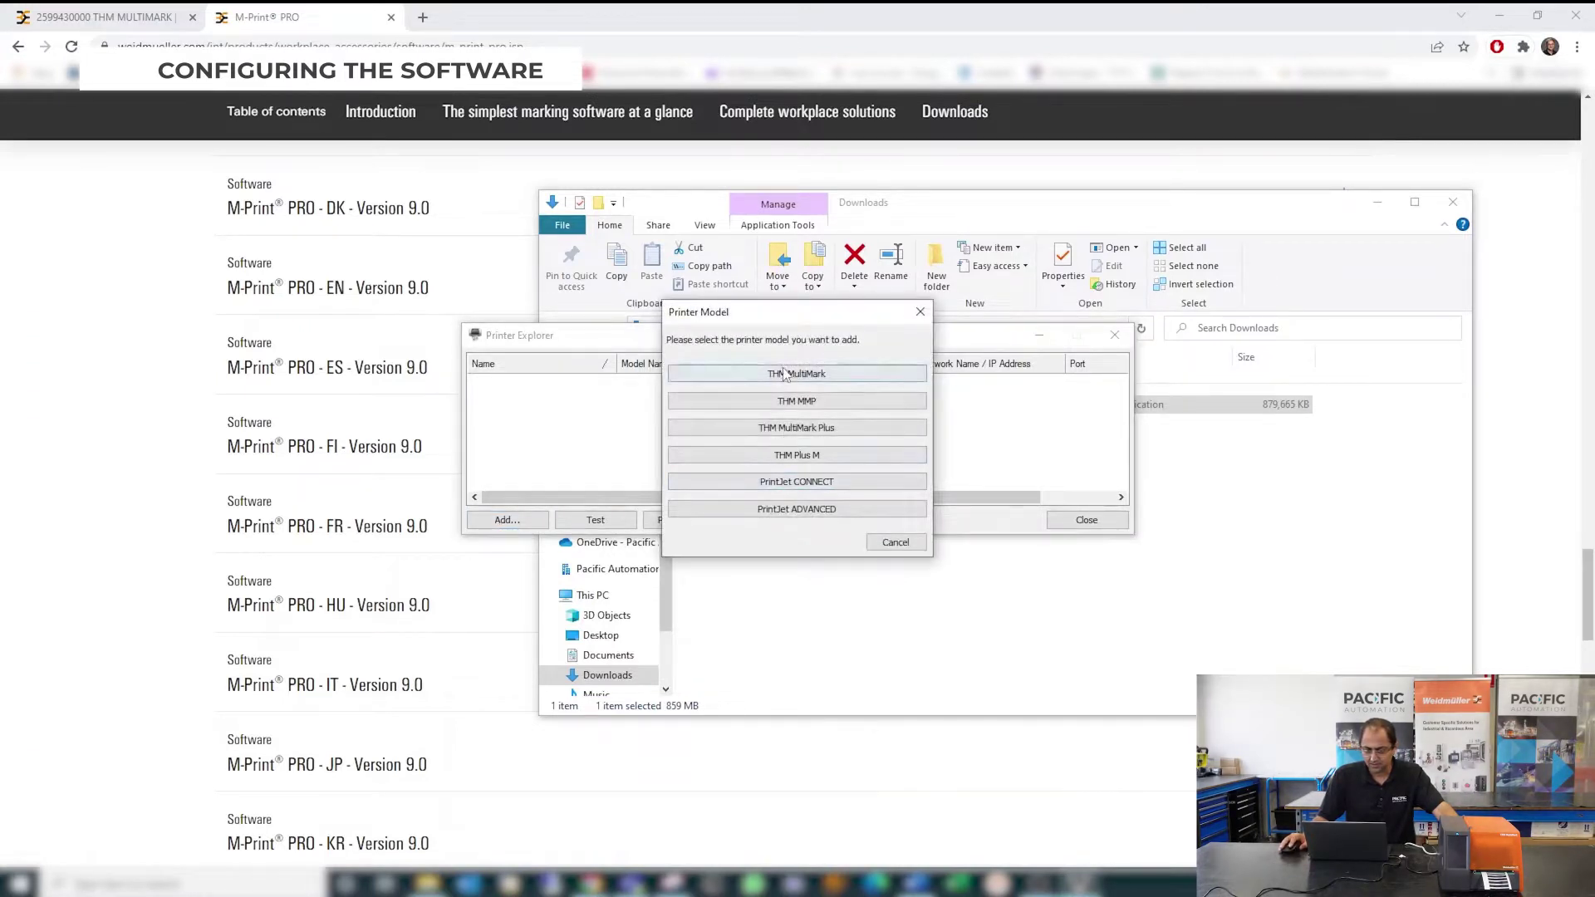
click(785, 376)
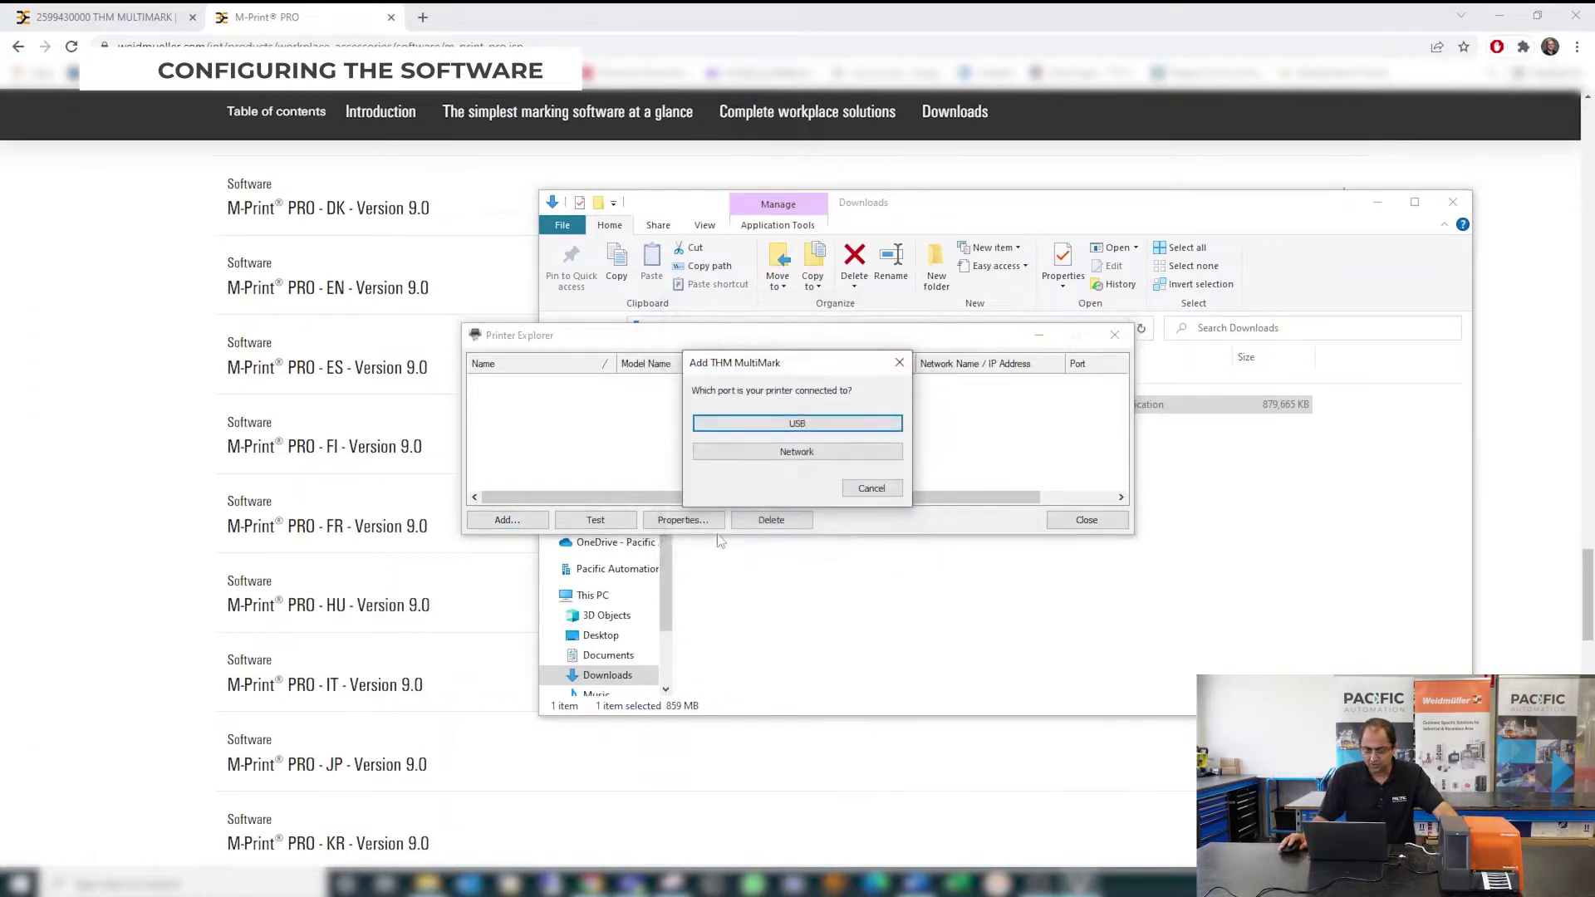
click(761, 422)
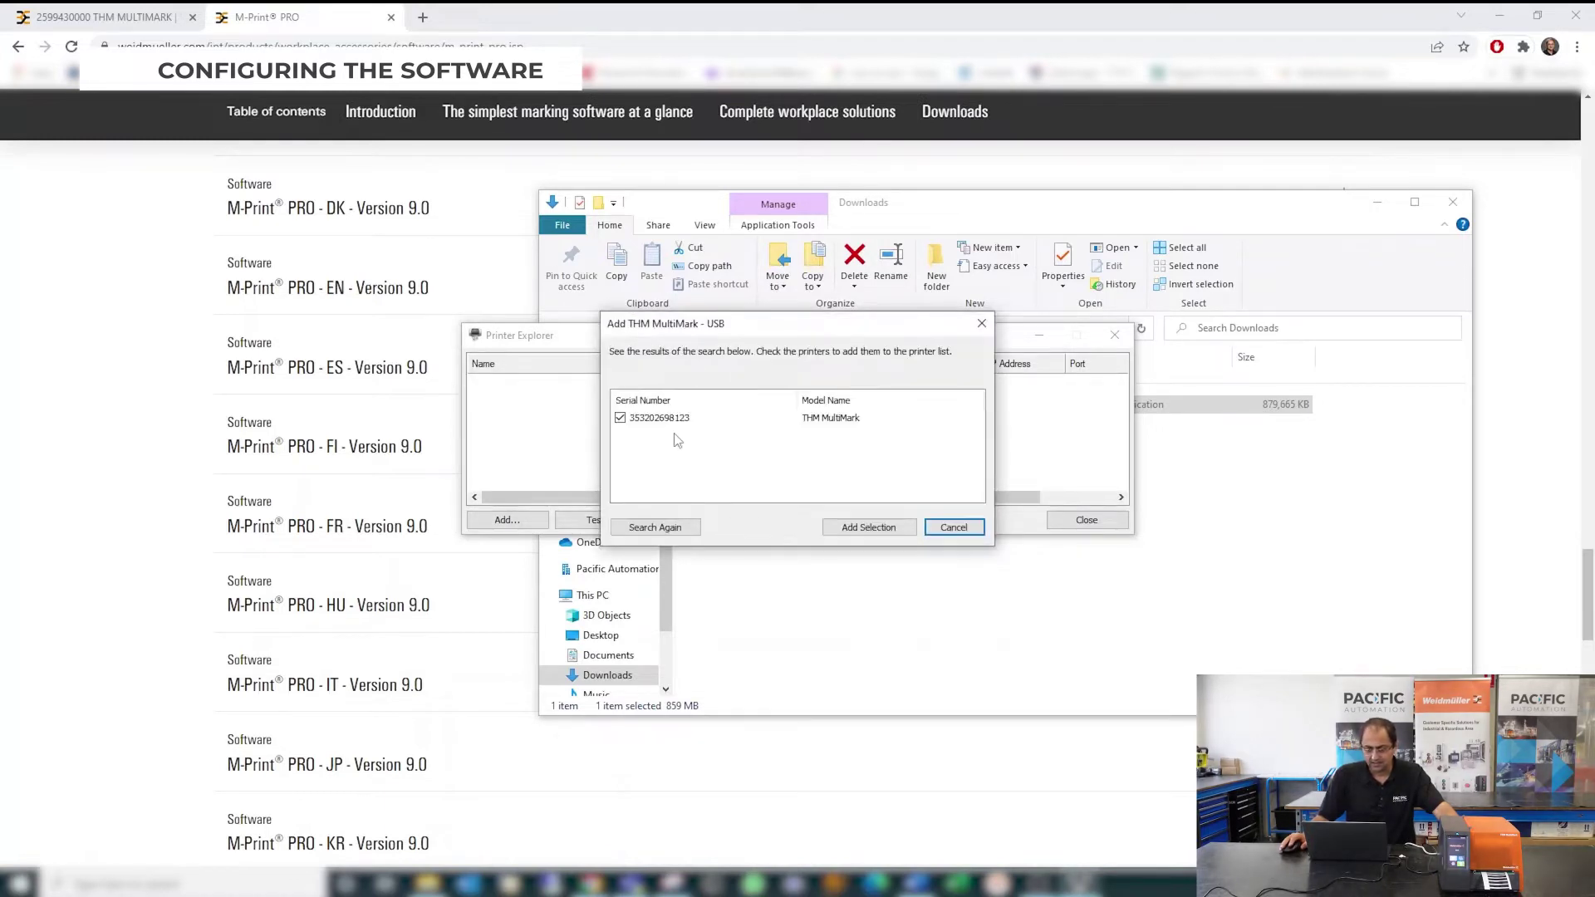
click(841, 533)
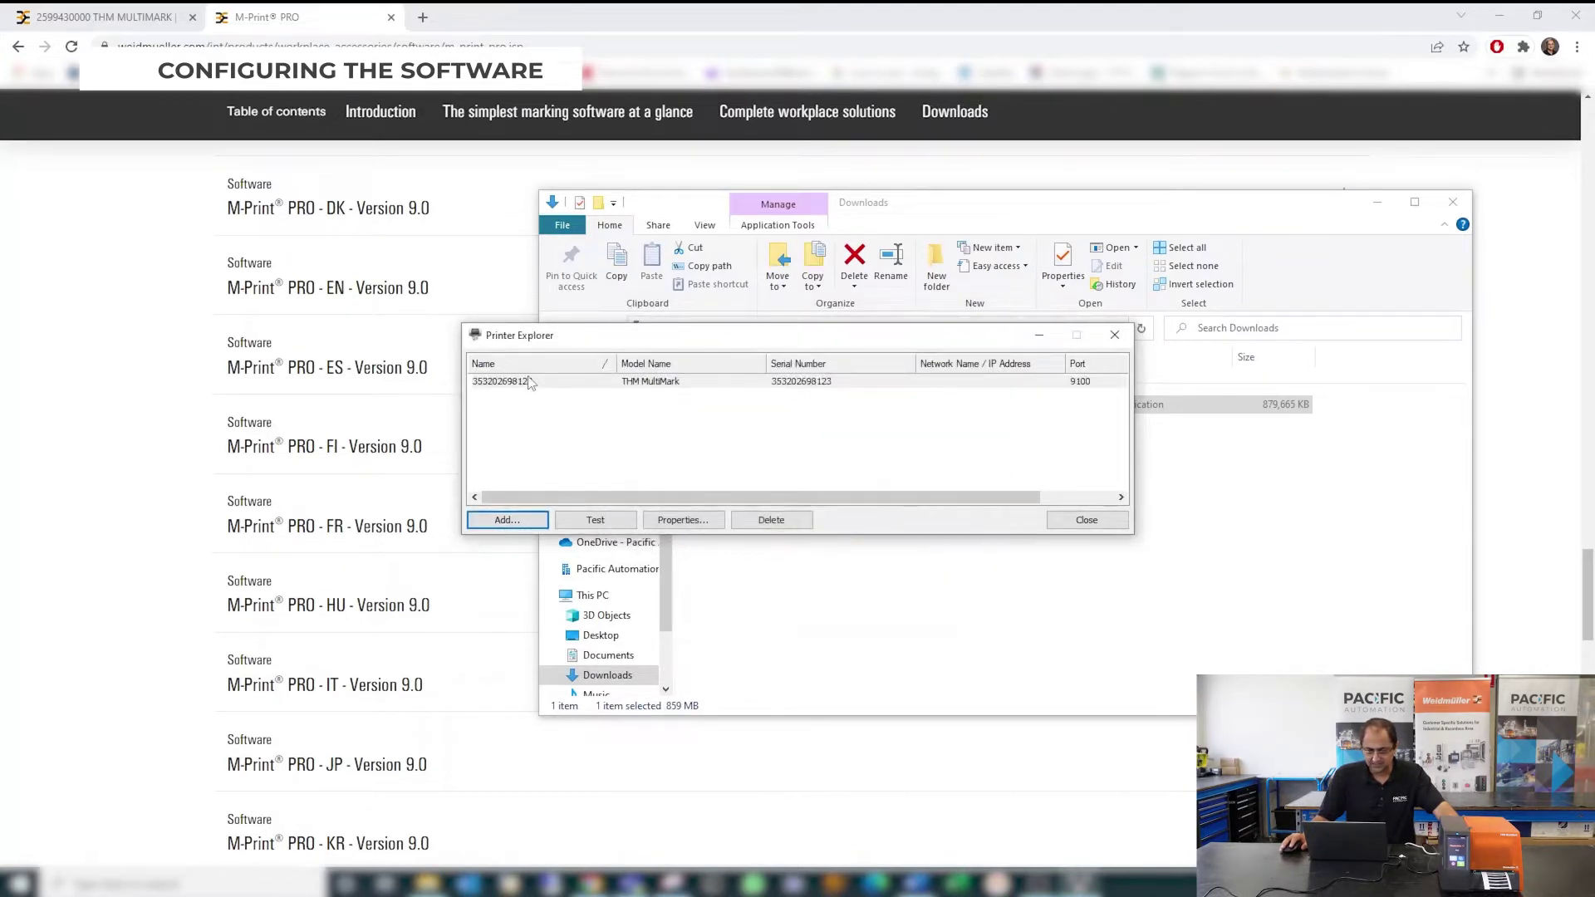
Set the THM MultiMark printer's display name to 'Weidmuller Printer' in its properties
click(705, 520)
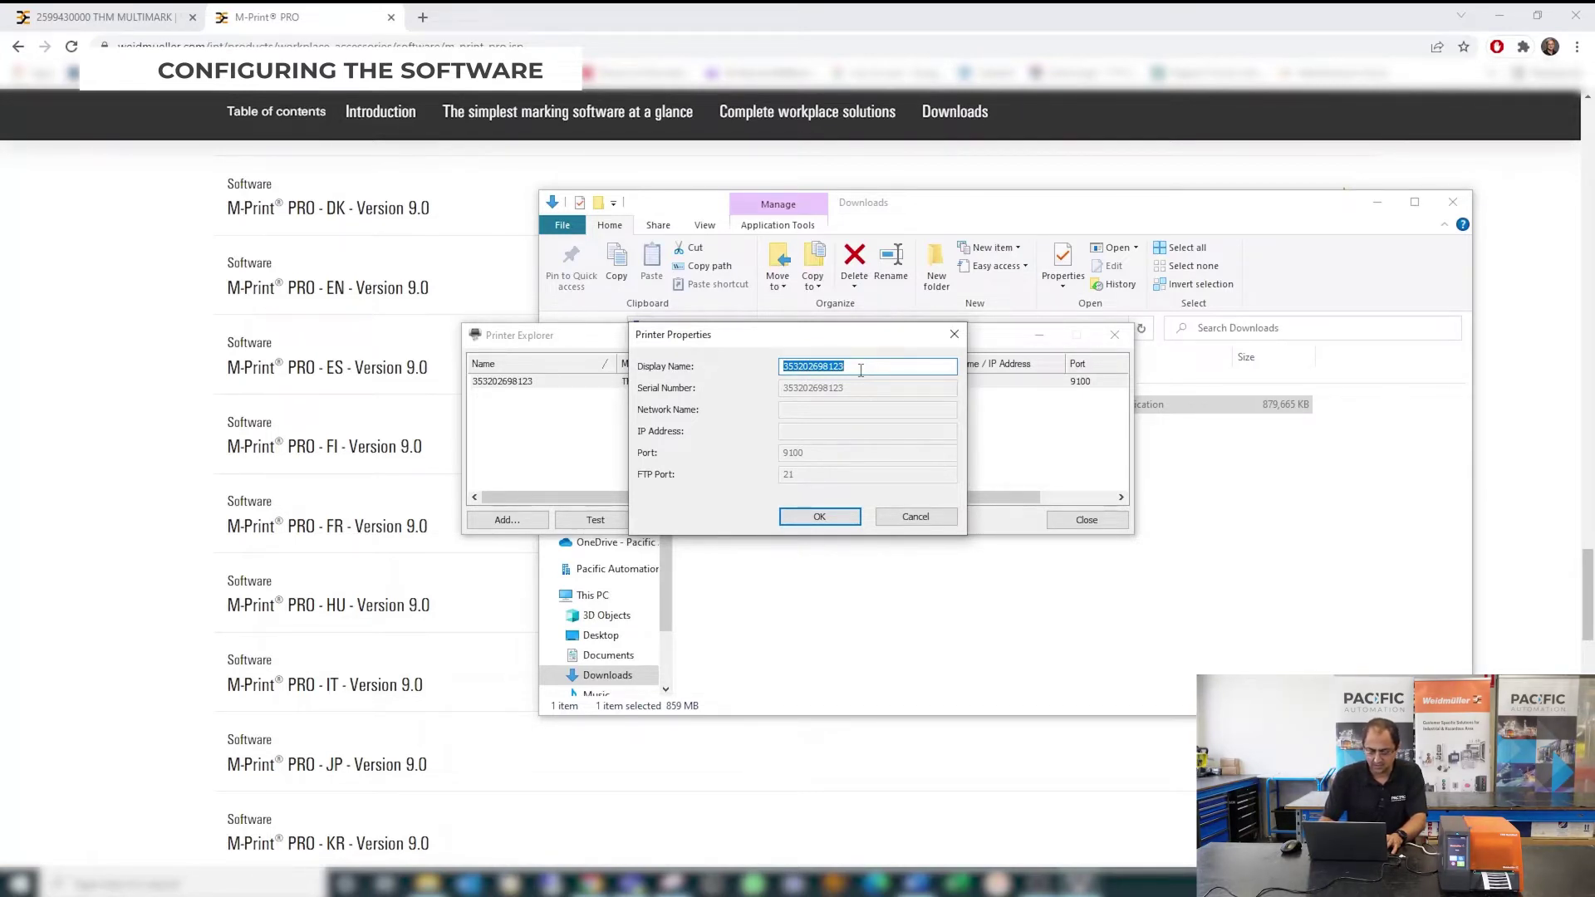
text(Weidm)
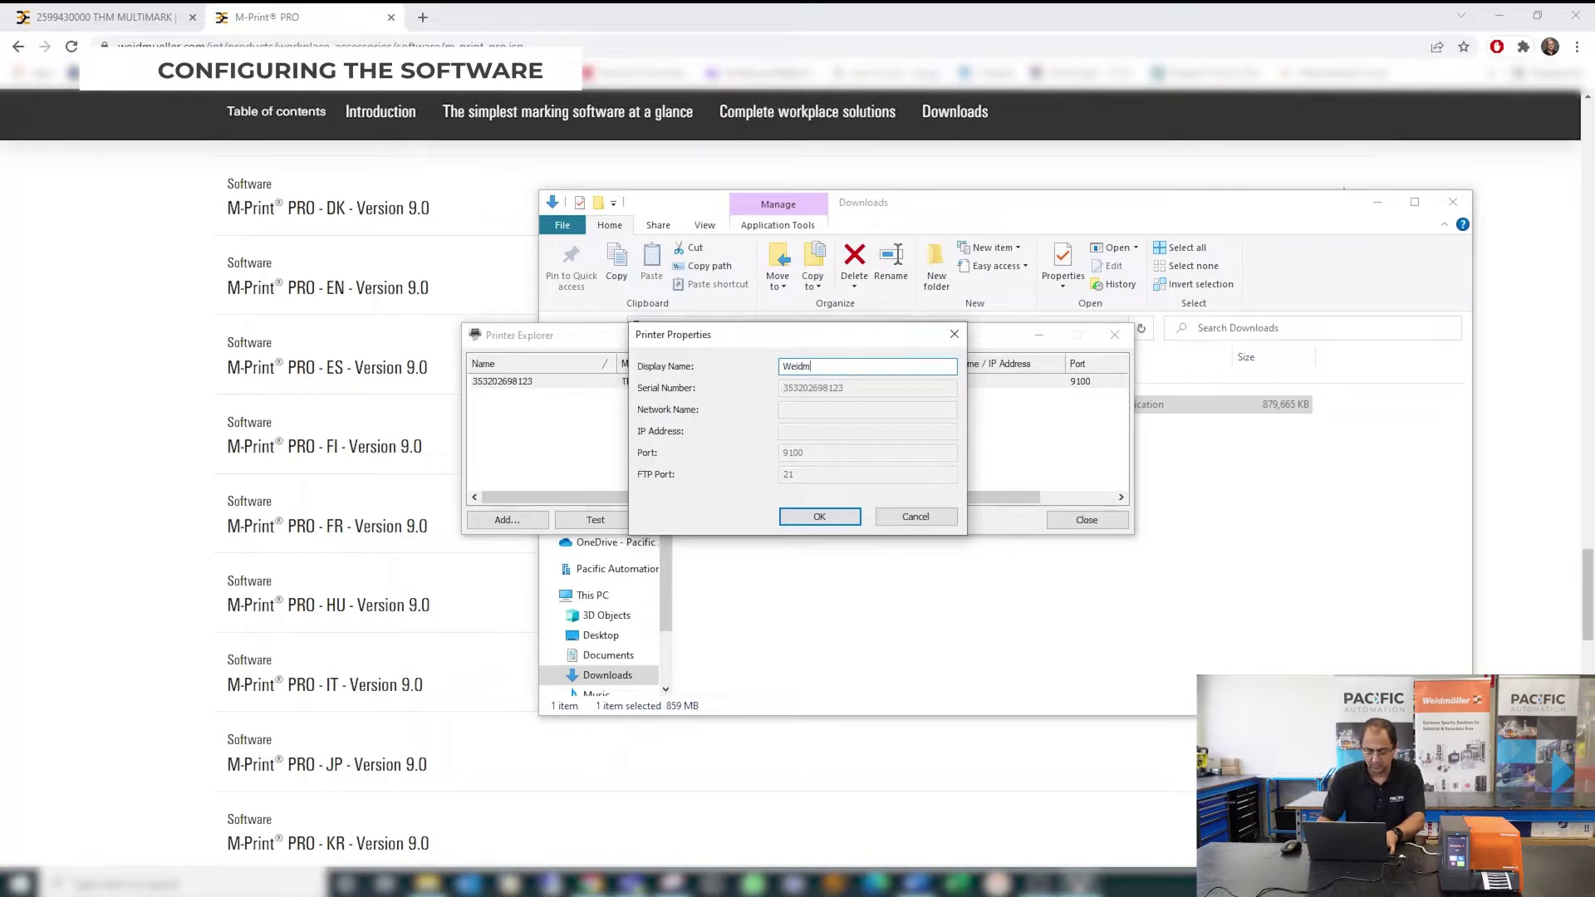
text(uller Printer)
click(819, 516)
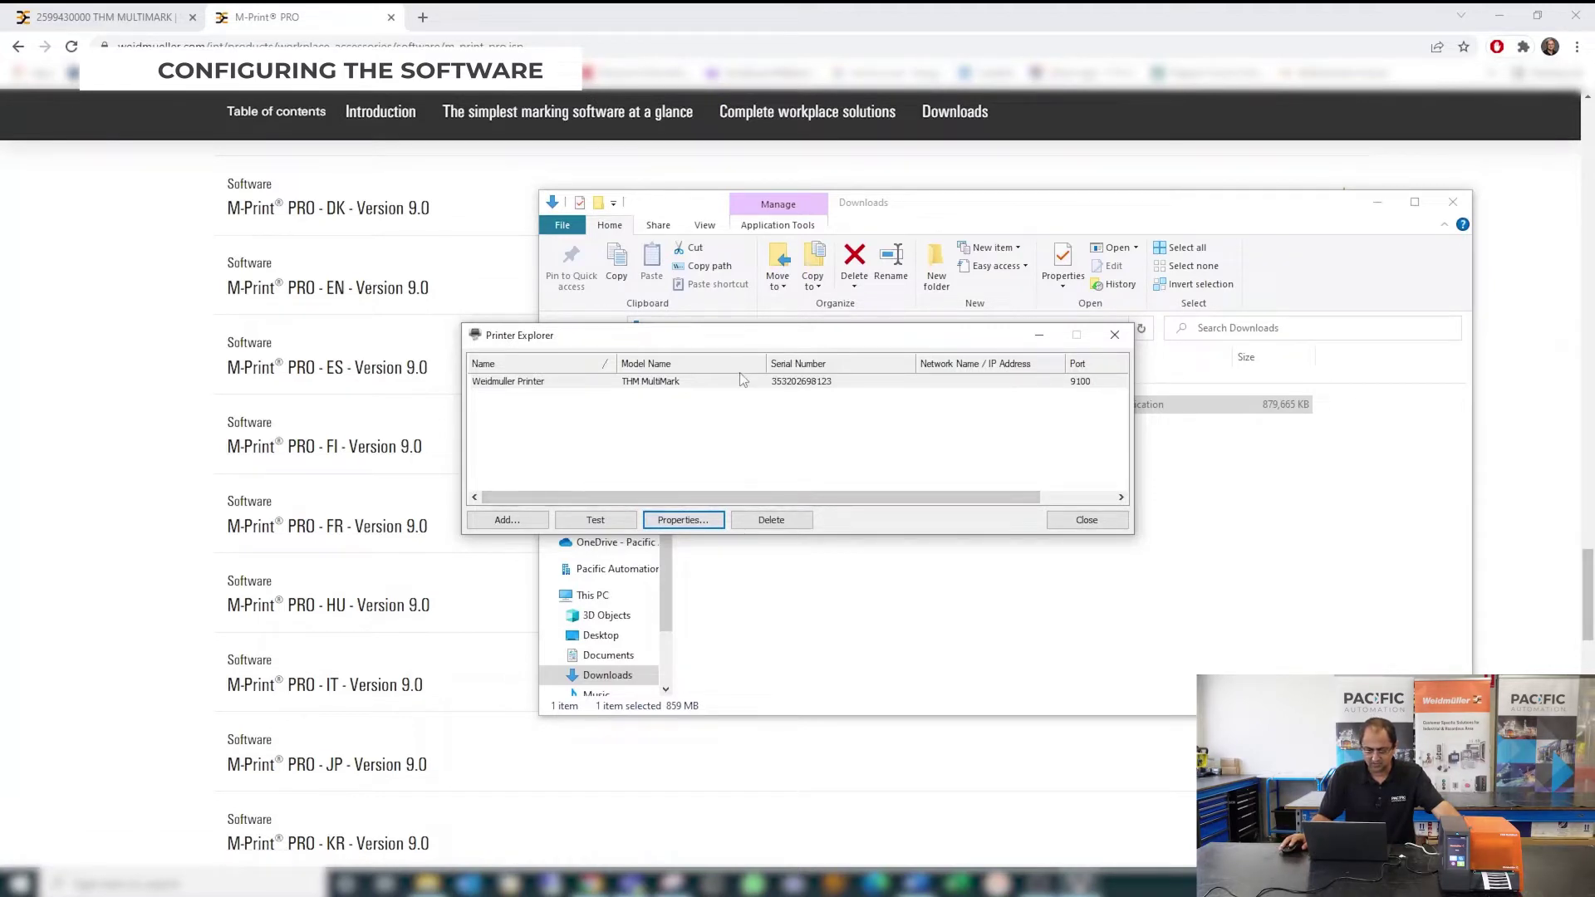
Minimize Chrome, start M-Print PRO from the desktop icon, and minimize the SumatraPDF setup guide
click(1499, 15)
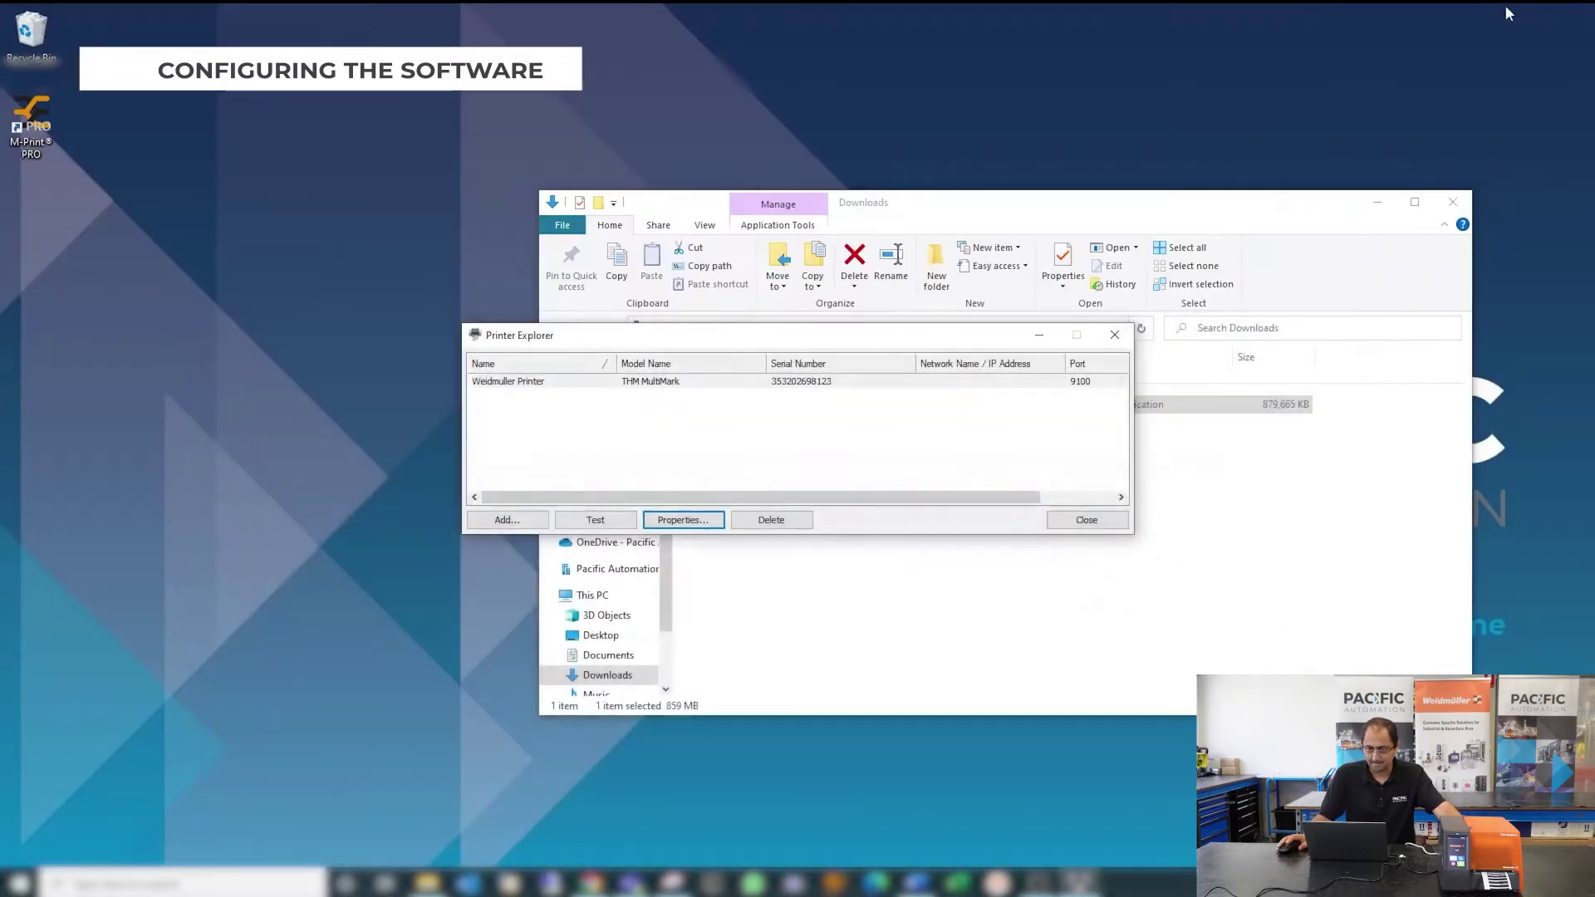
double_click(46, 138)
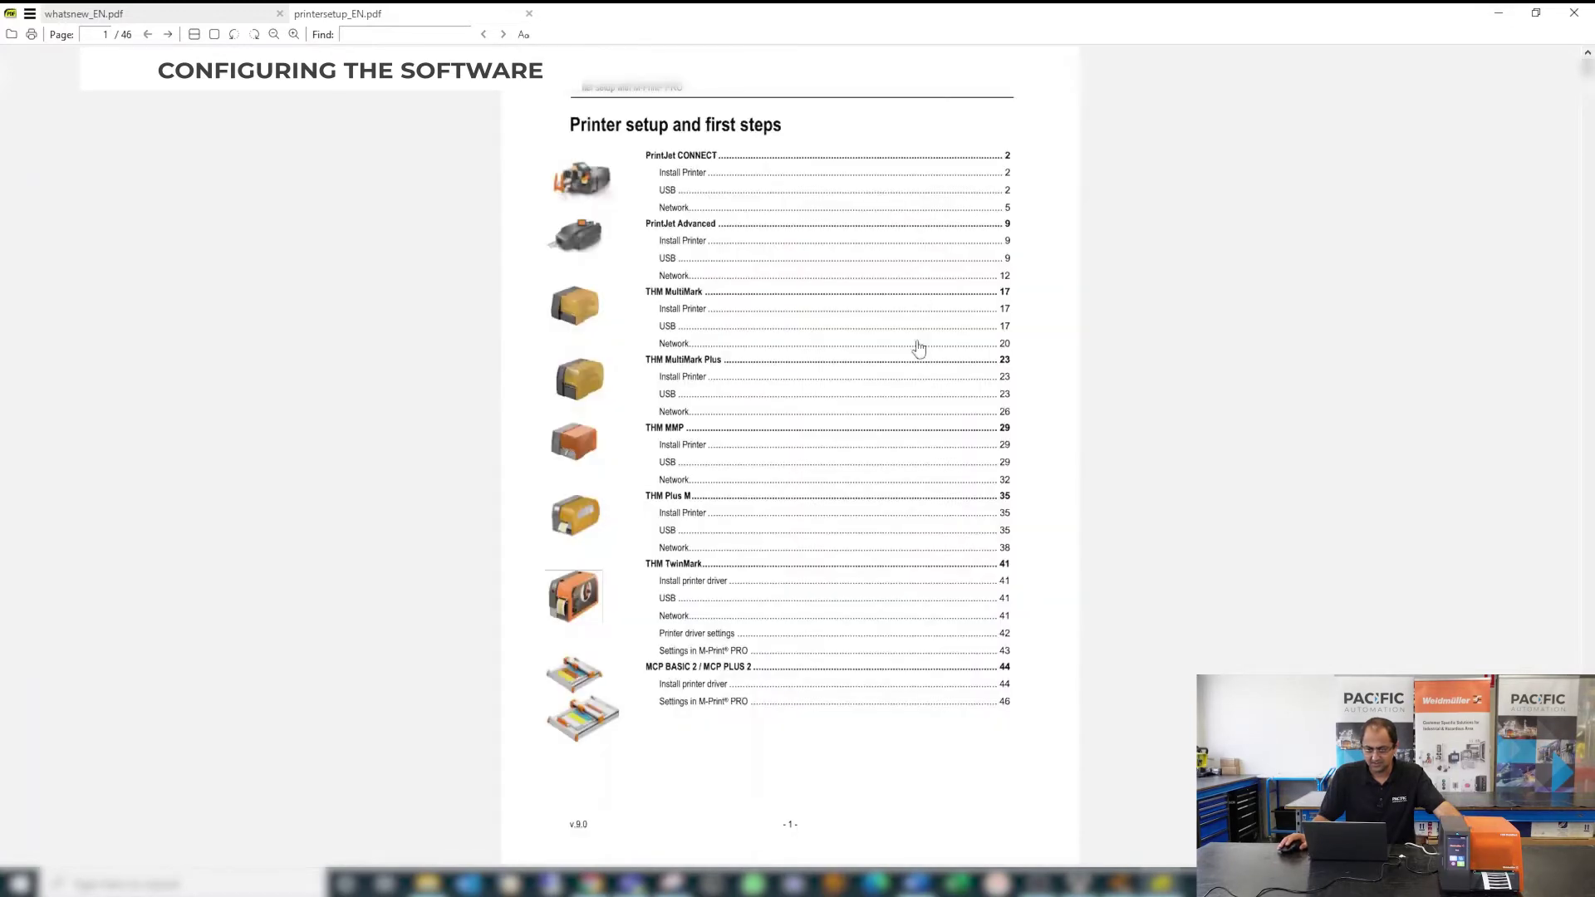
click(1496, 15)
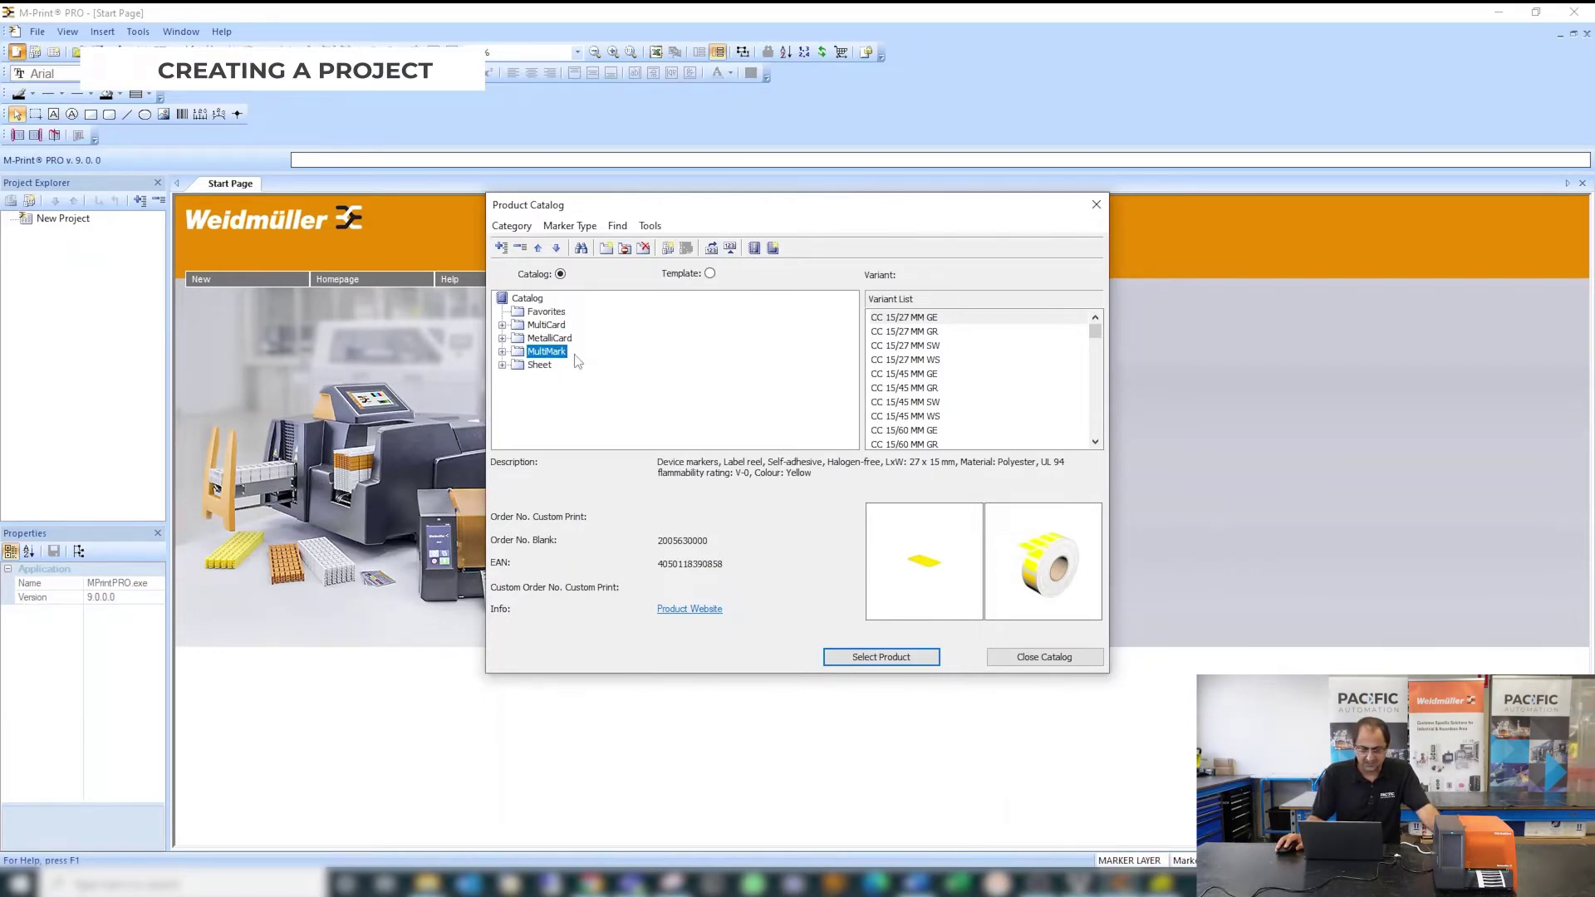
Browse MultiMark > Wire and Cable Marker in the catalog to the TM-I 20 MM marker family
click(502, 352)
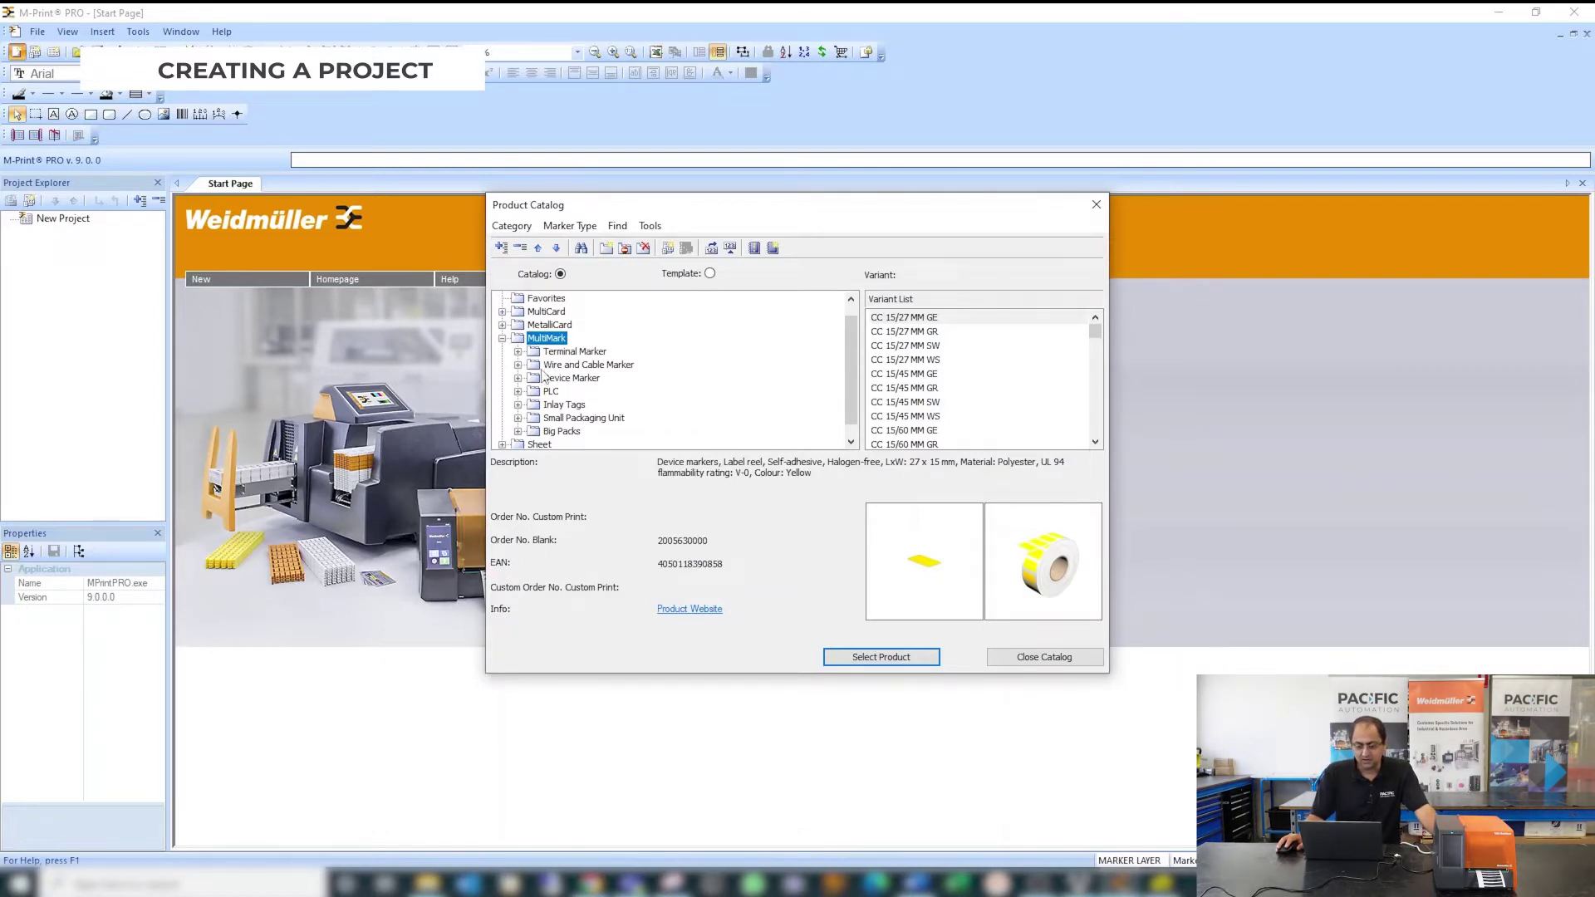
click(518, 364)
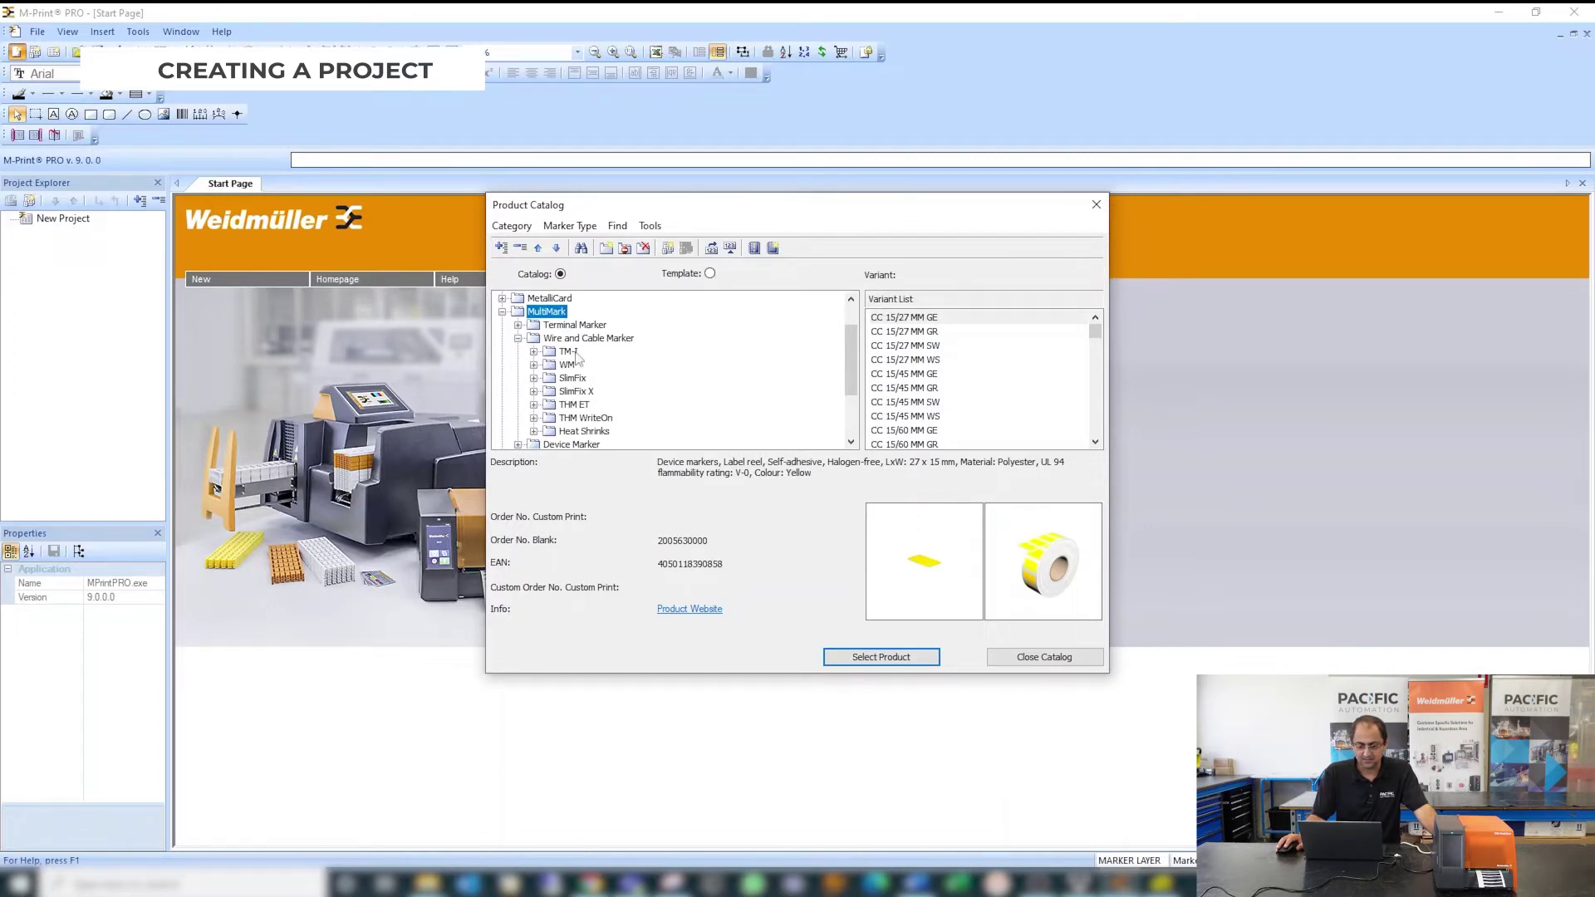
click(534, 352)
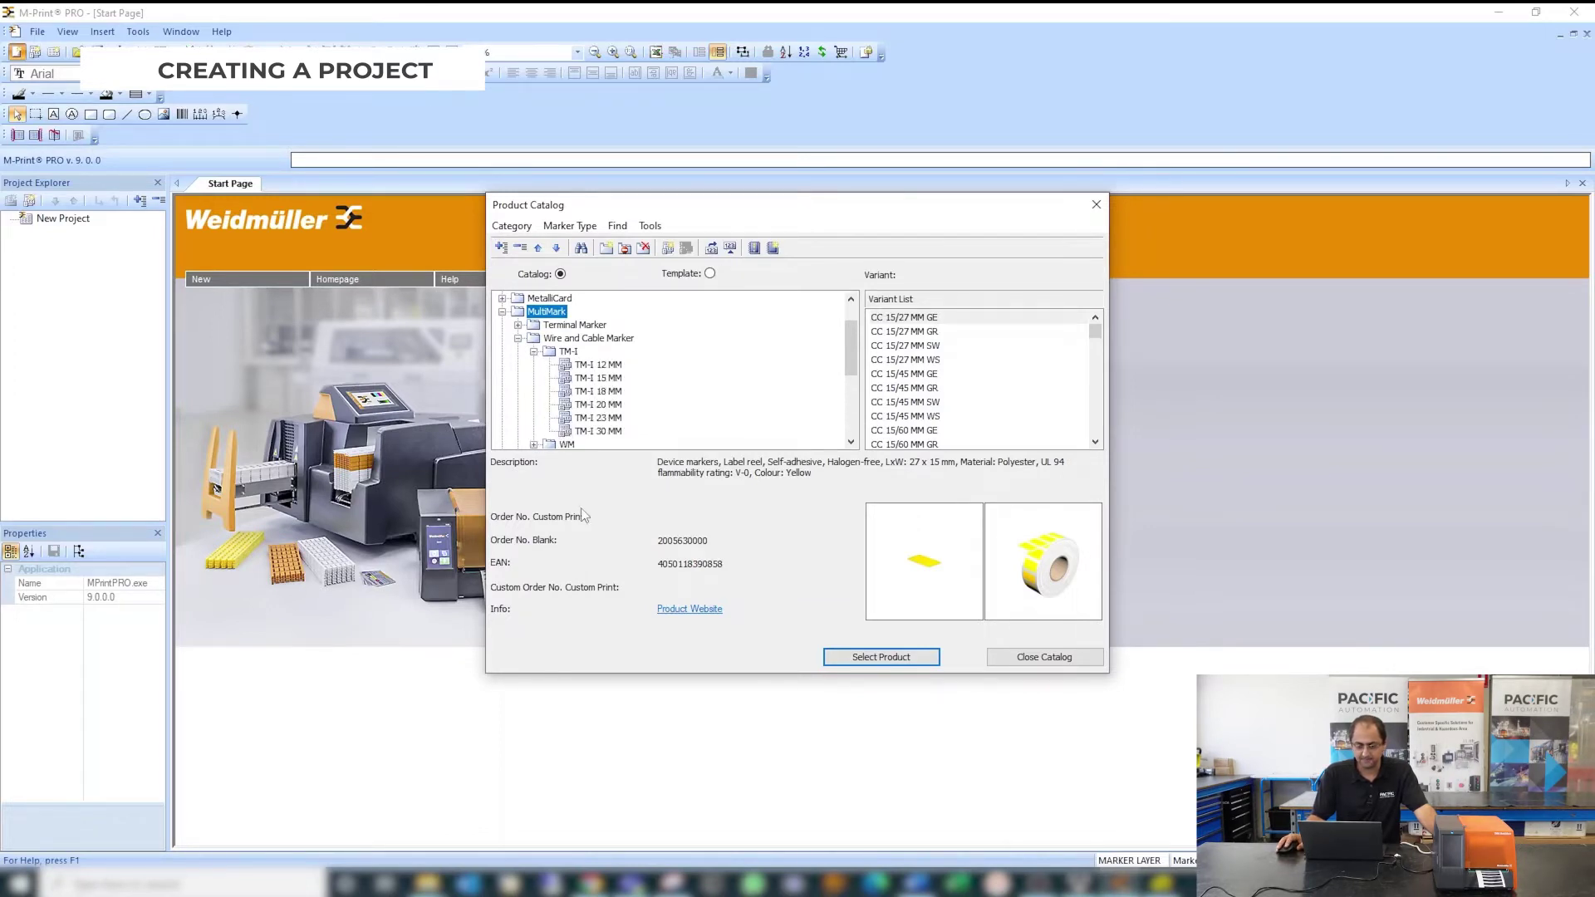
click(604, 405)
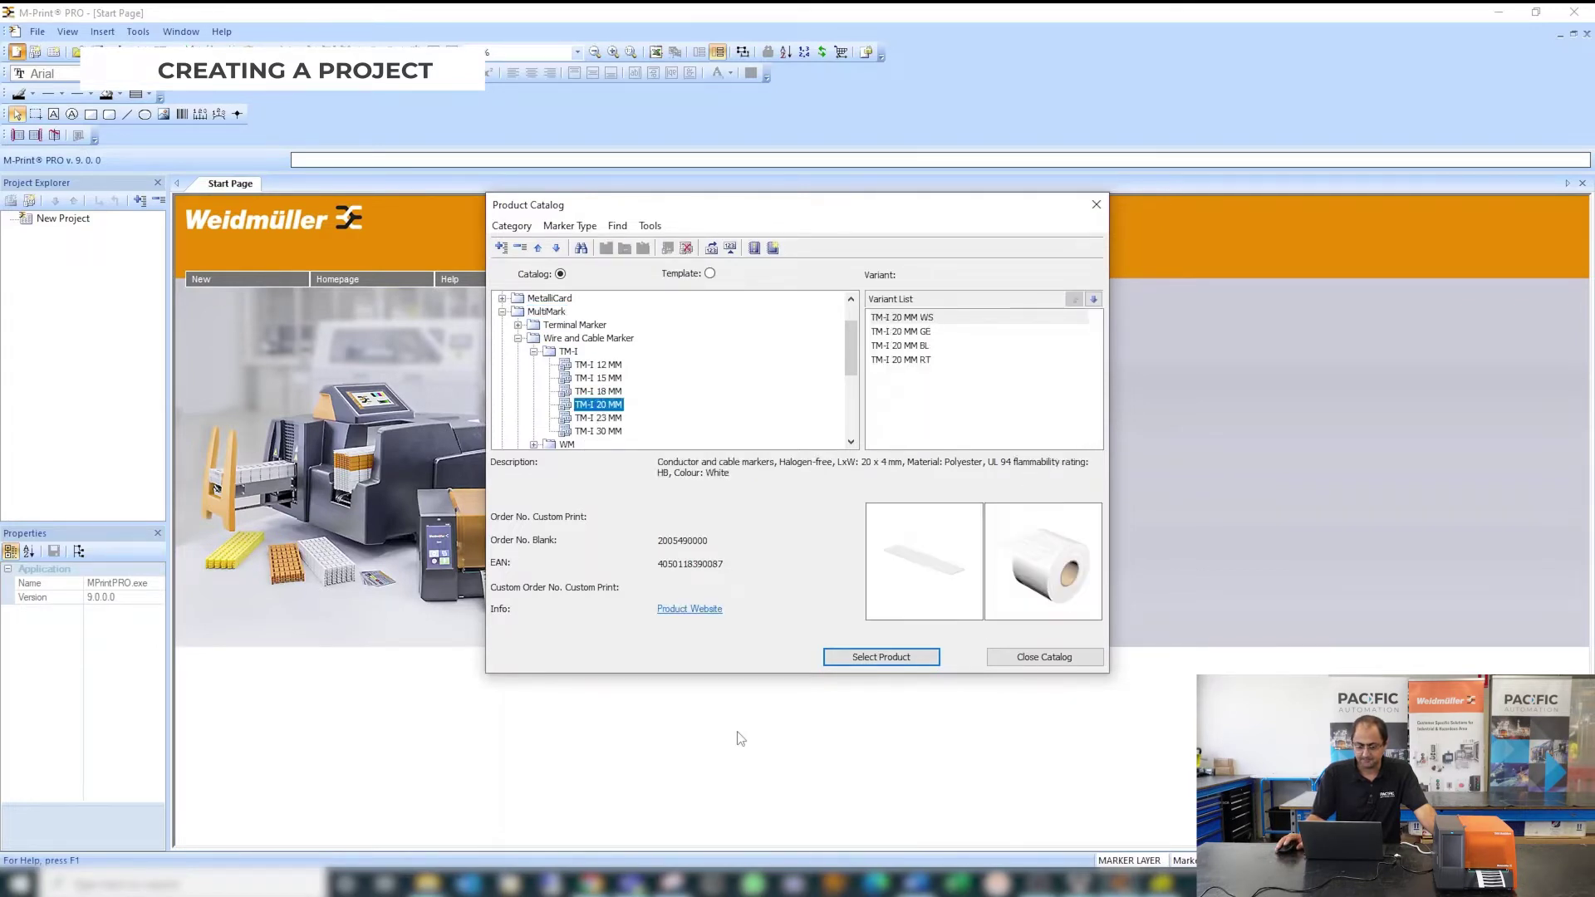
click(928, 332)
click(929, 346)
click(930, 359)
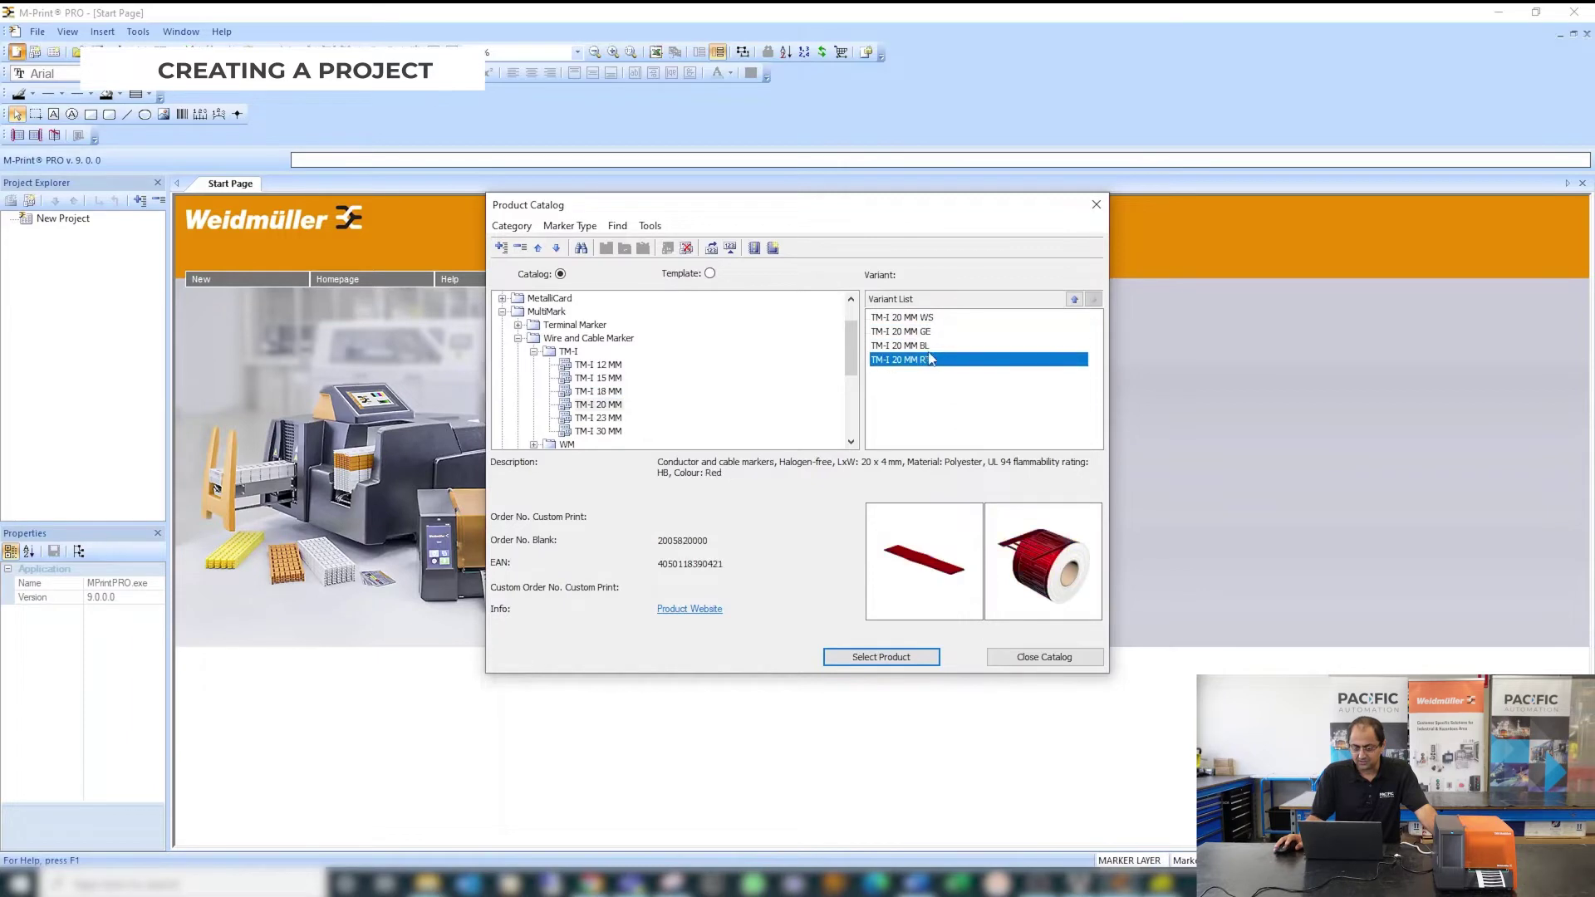
click(930, 320)
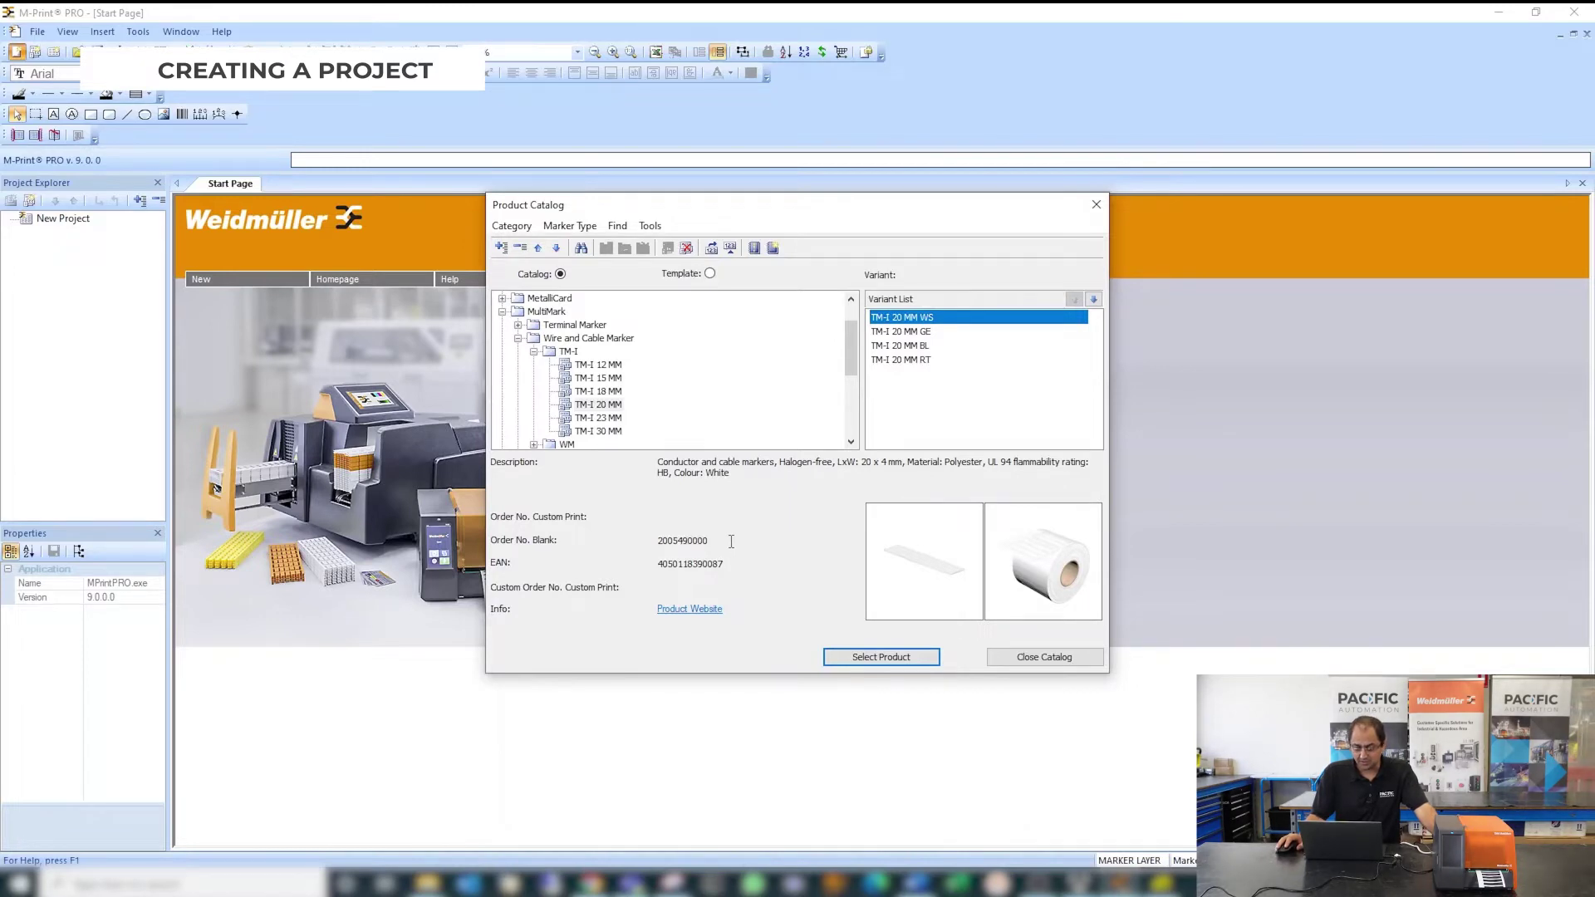
drag(712, 540, 656, 537)
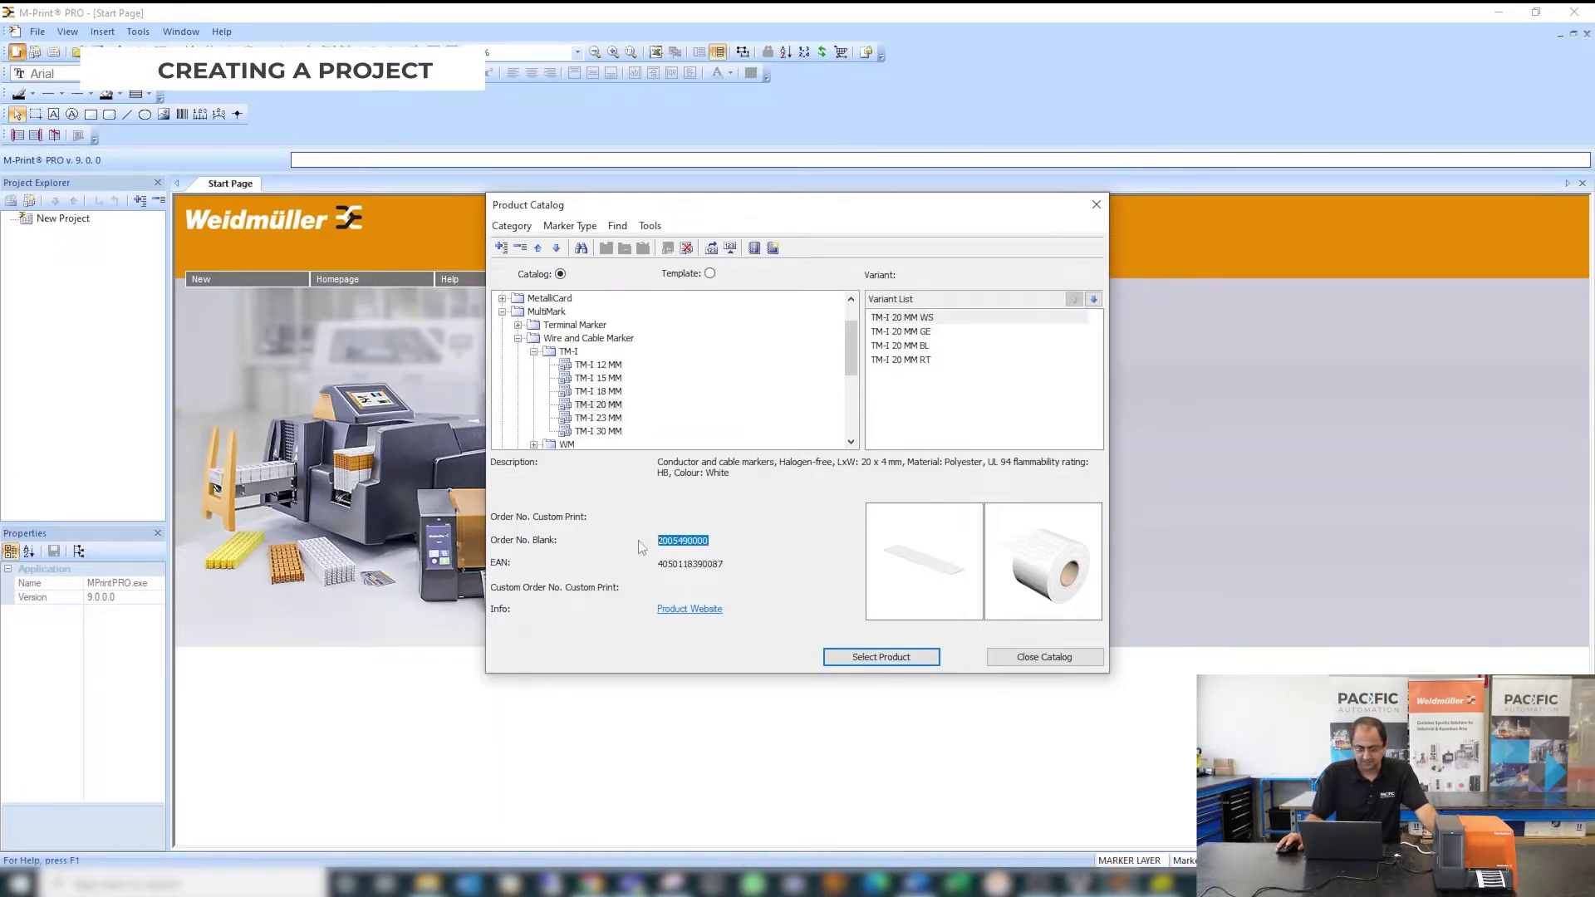
click(681, 542)
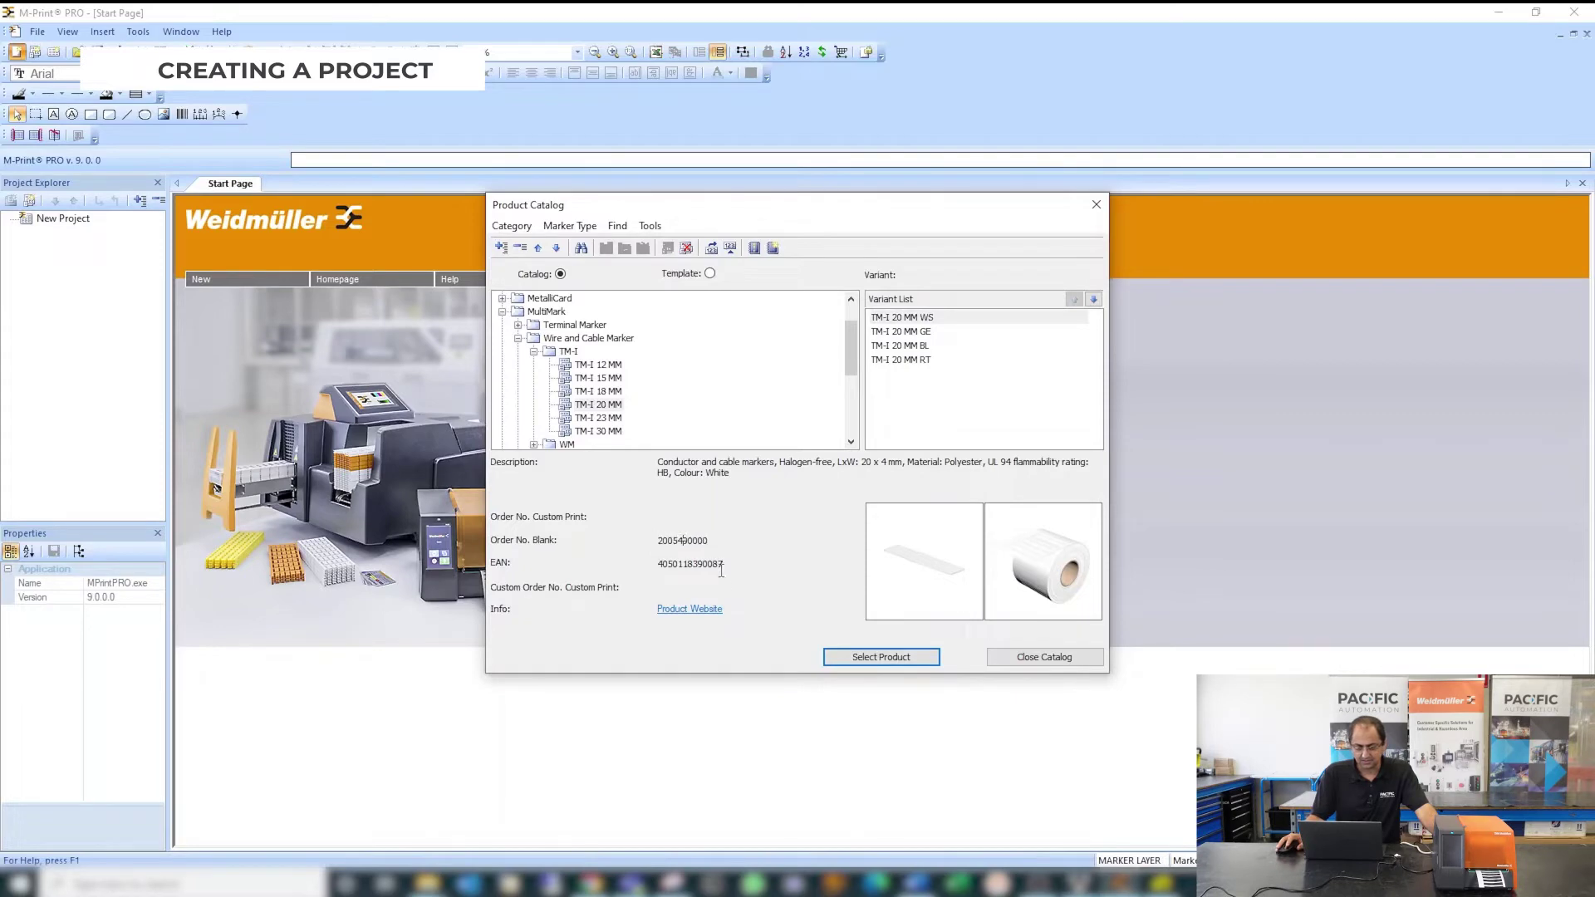
Add TM-I 20 MM WS to the project and set its Printer property to Weidmuller Printer
click(920, 656)
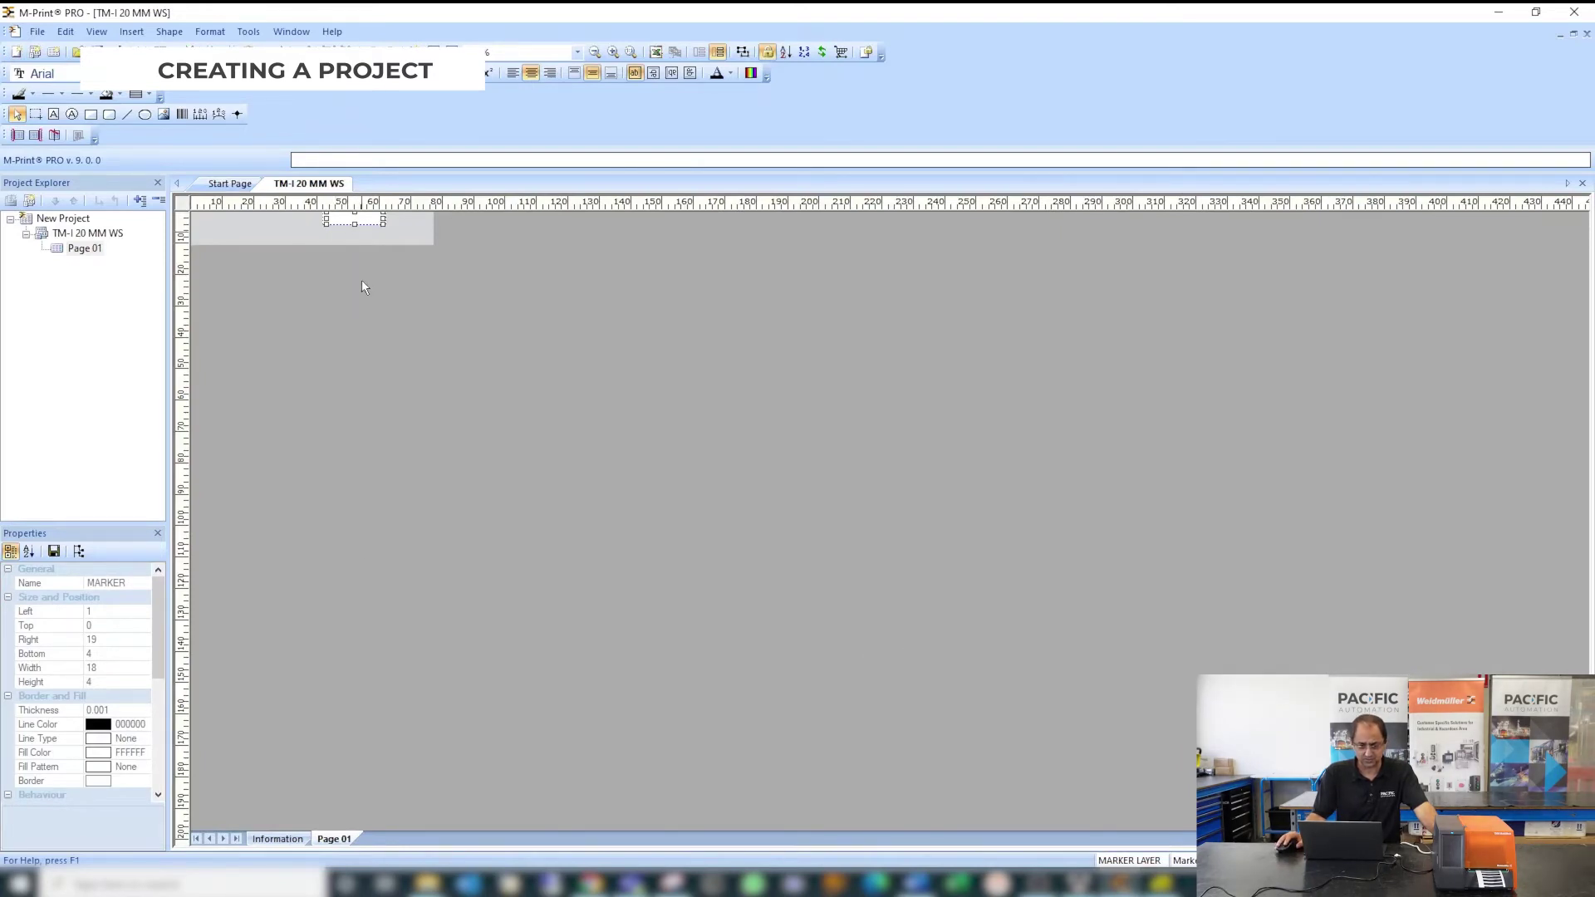
double_click(121, 239)
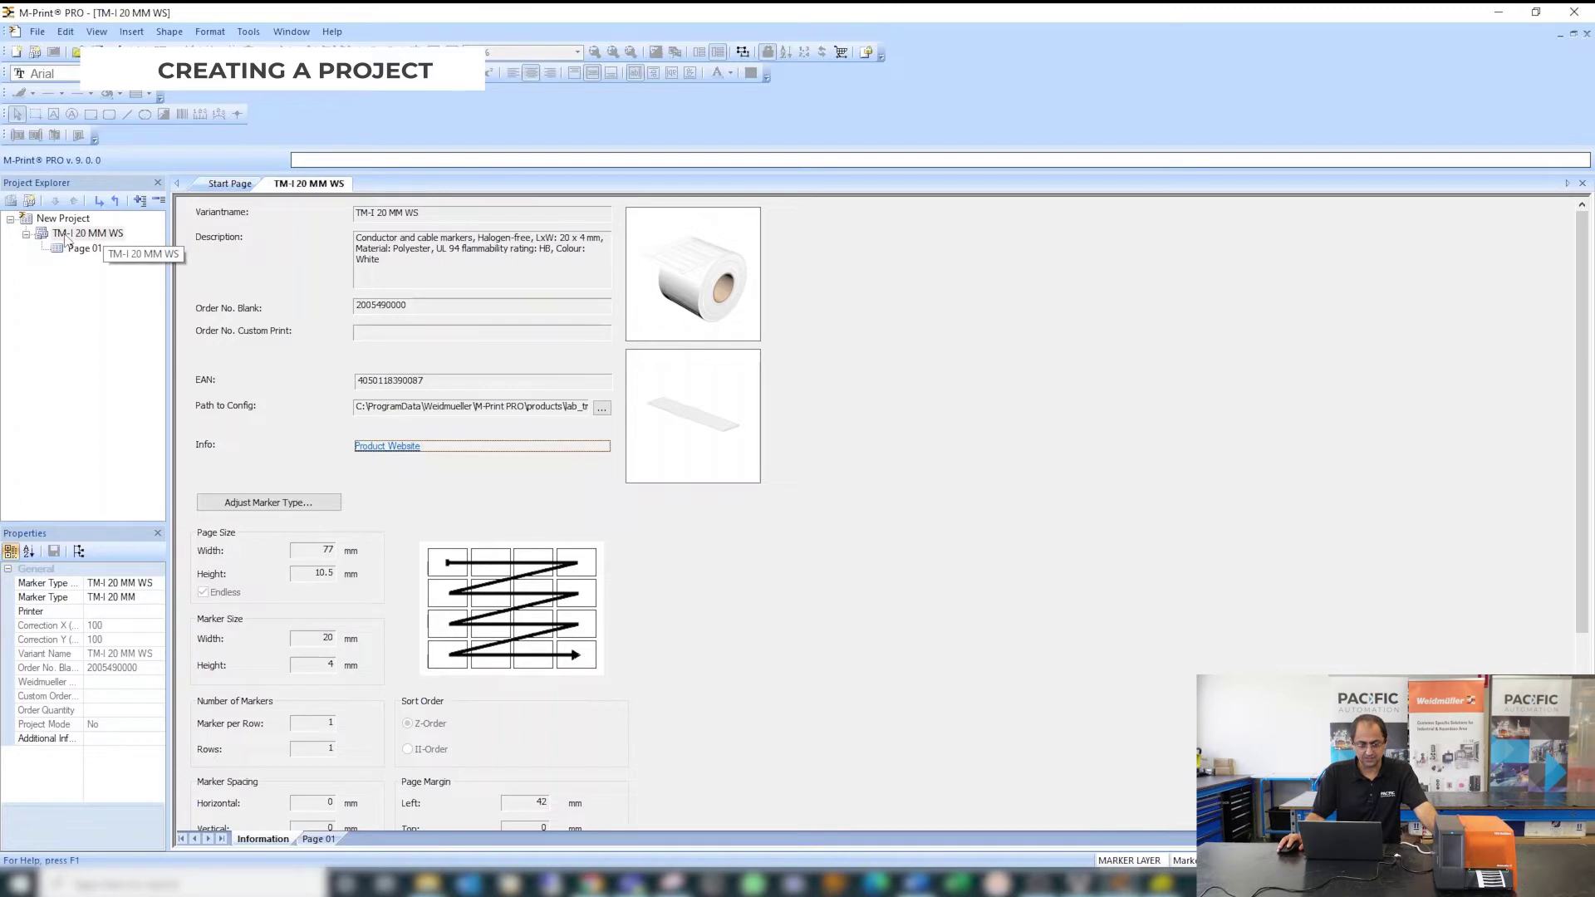
click(156, 613)
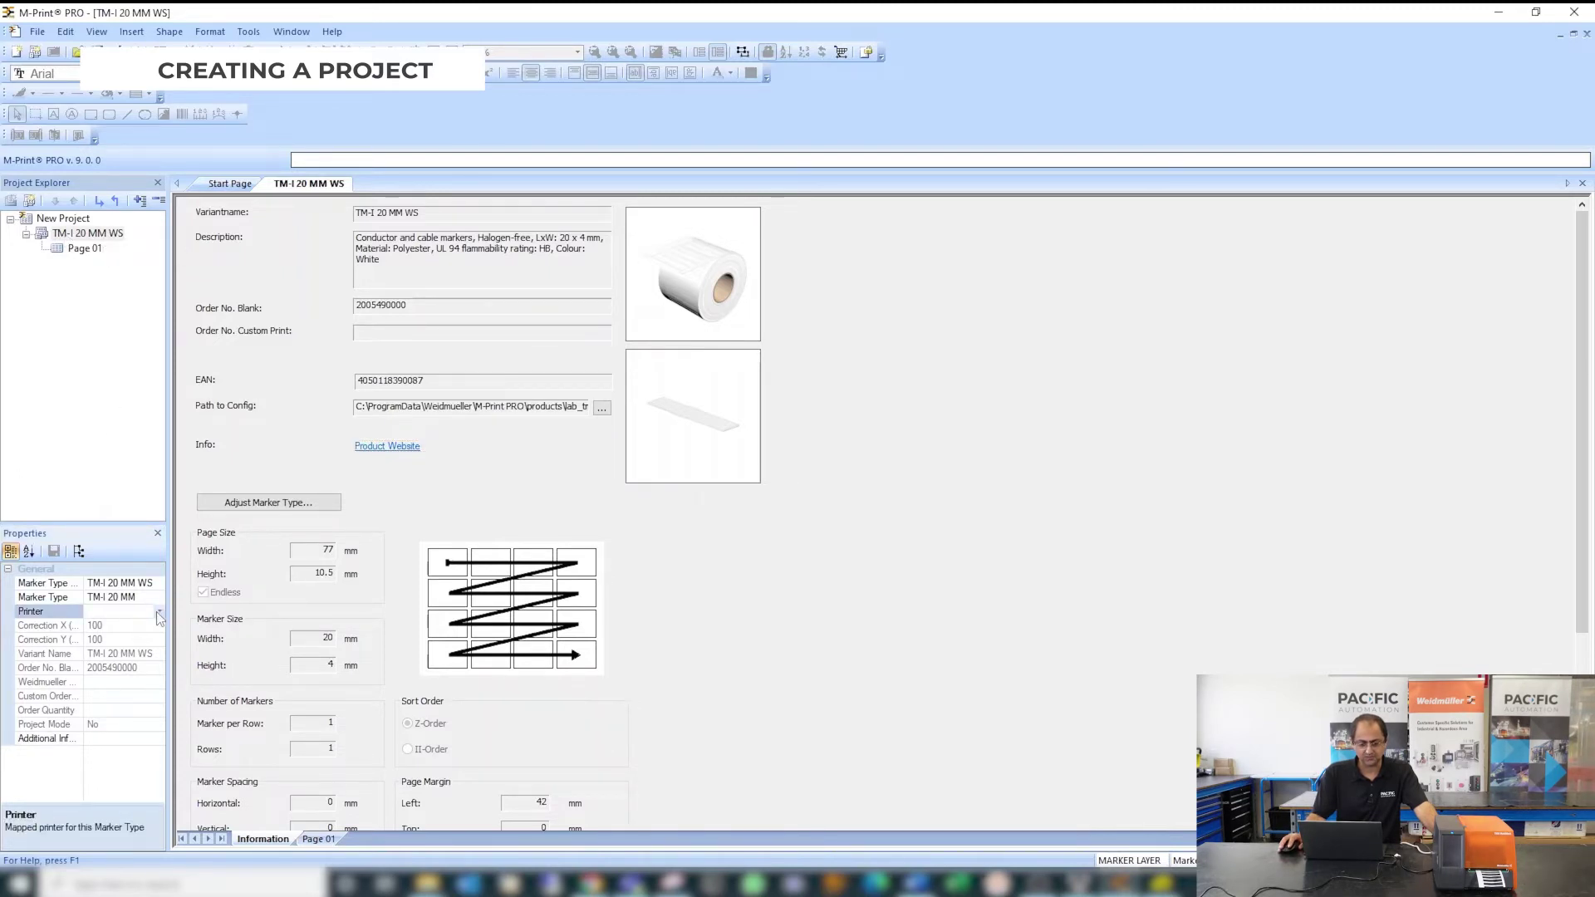
click(158, 613)
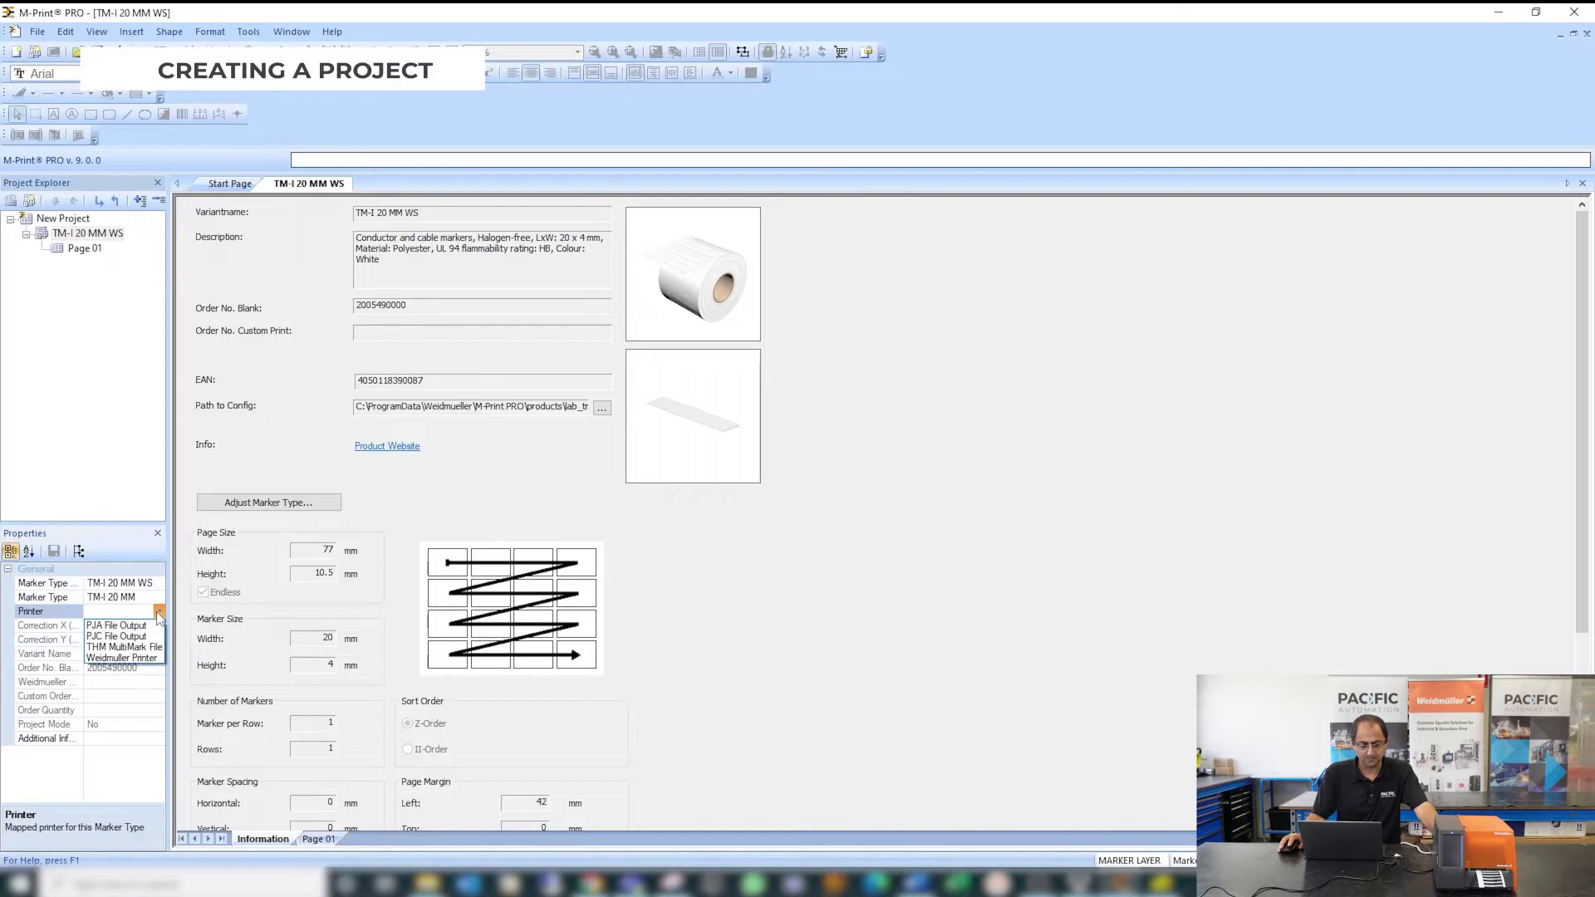
click(145, 658)
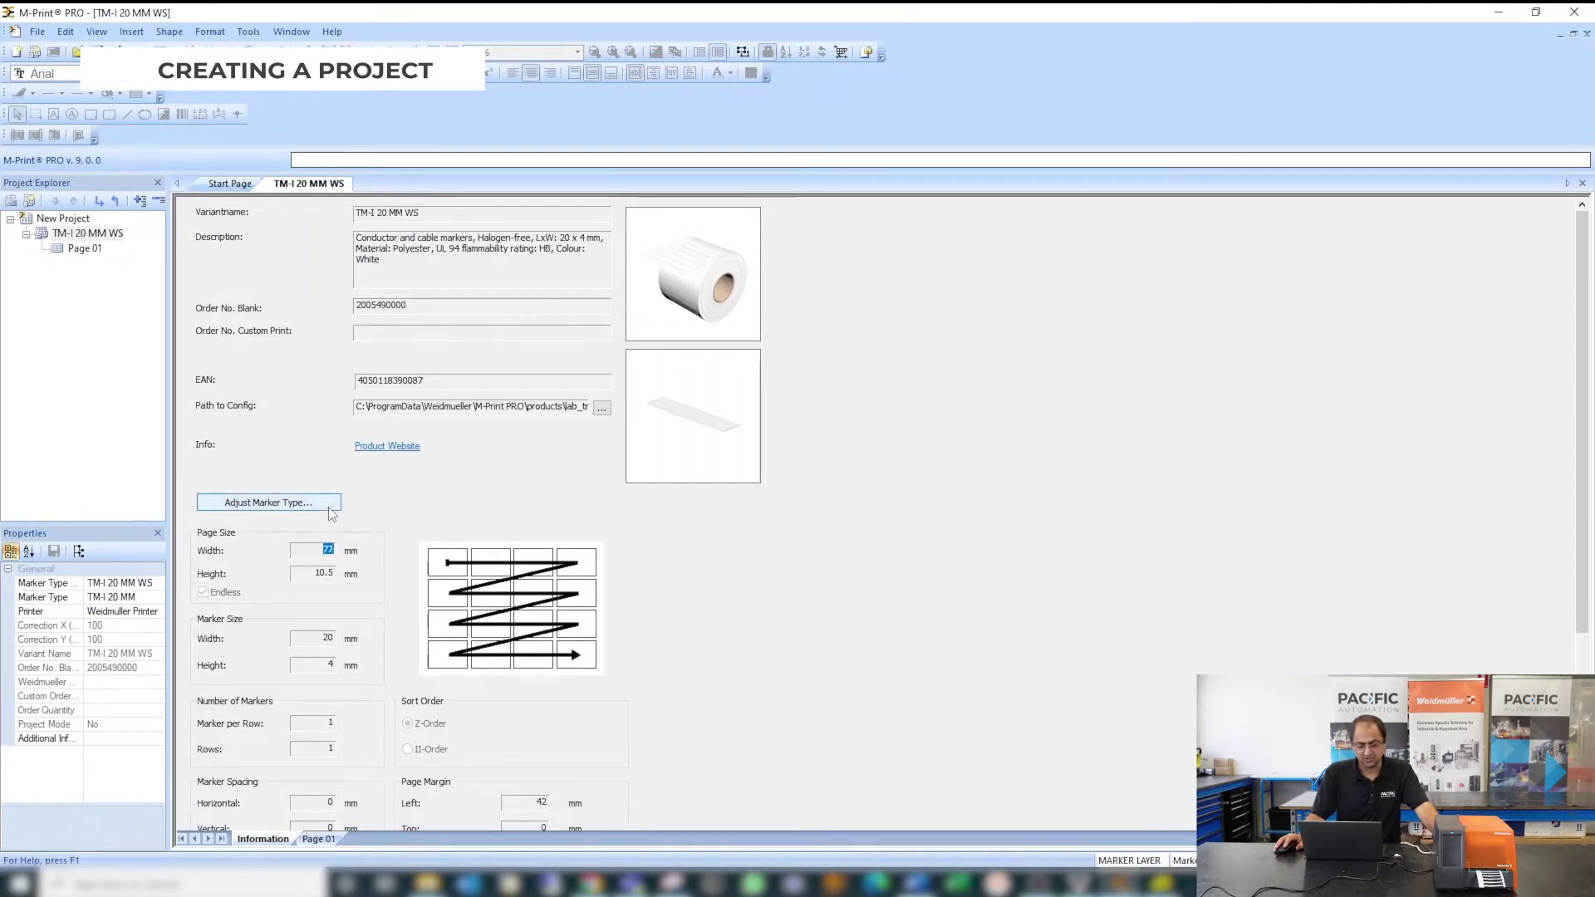
Confirm the 20 × 203.5 mm marker size with zero offsets in Adjust Marker Type
click(281, 502)
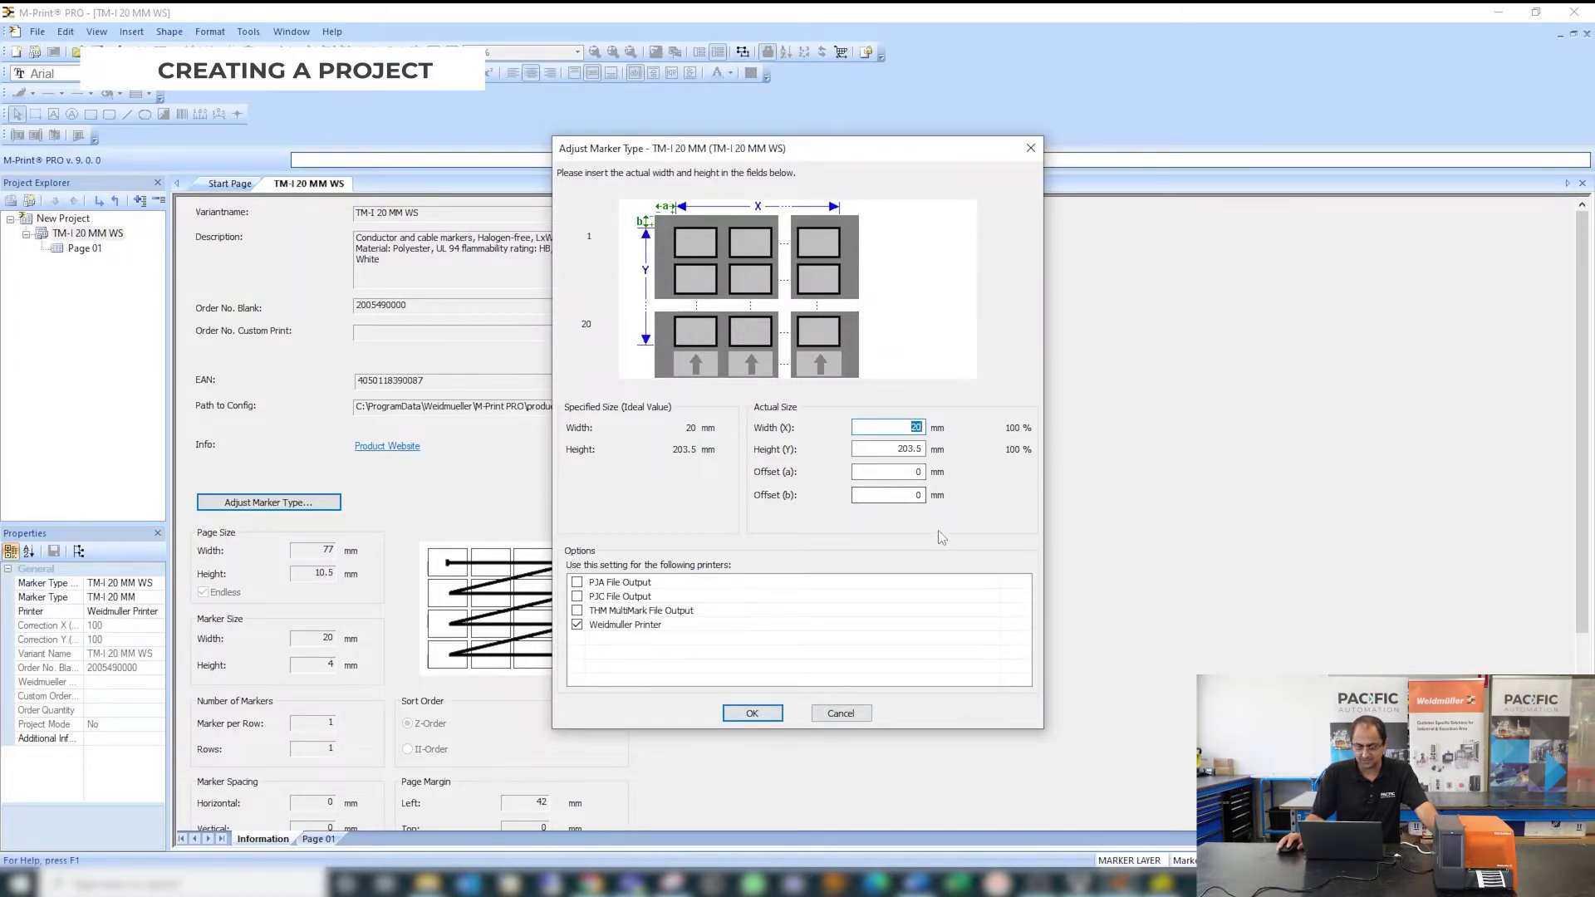
click(751, 713)
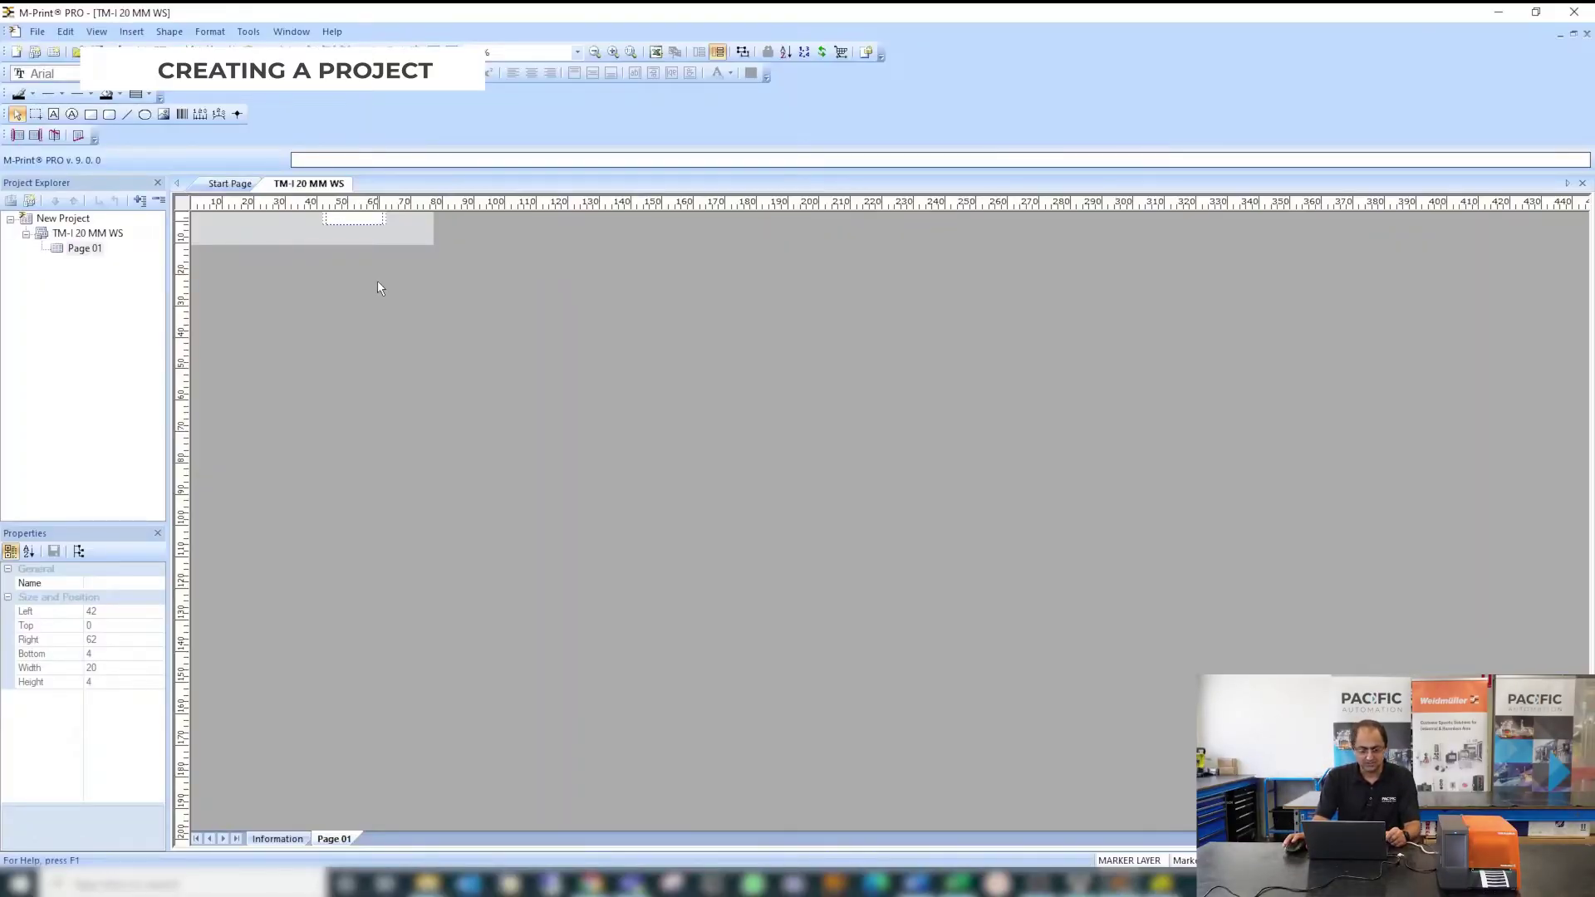
Enter 123, 456 and 789 into the first three markers, one after another
click(358, 221)
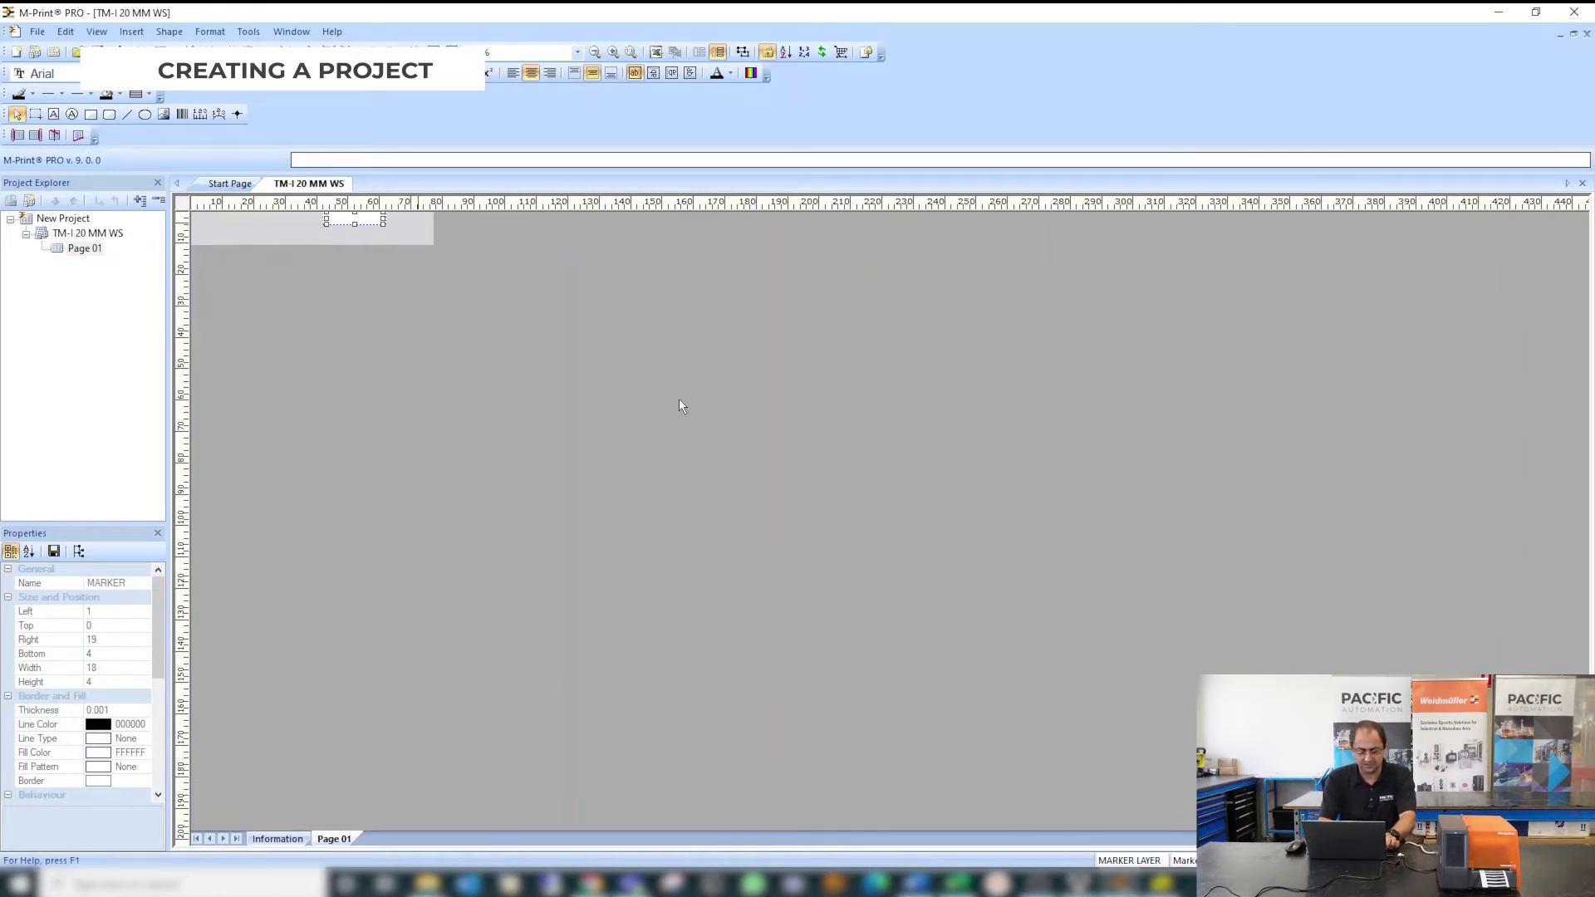
text(123)
key(Return)
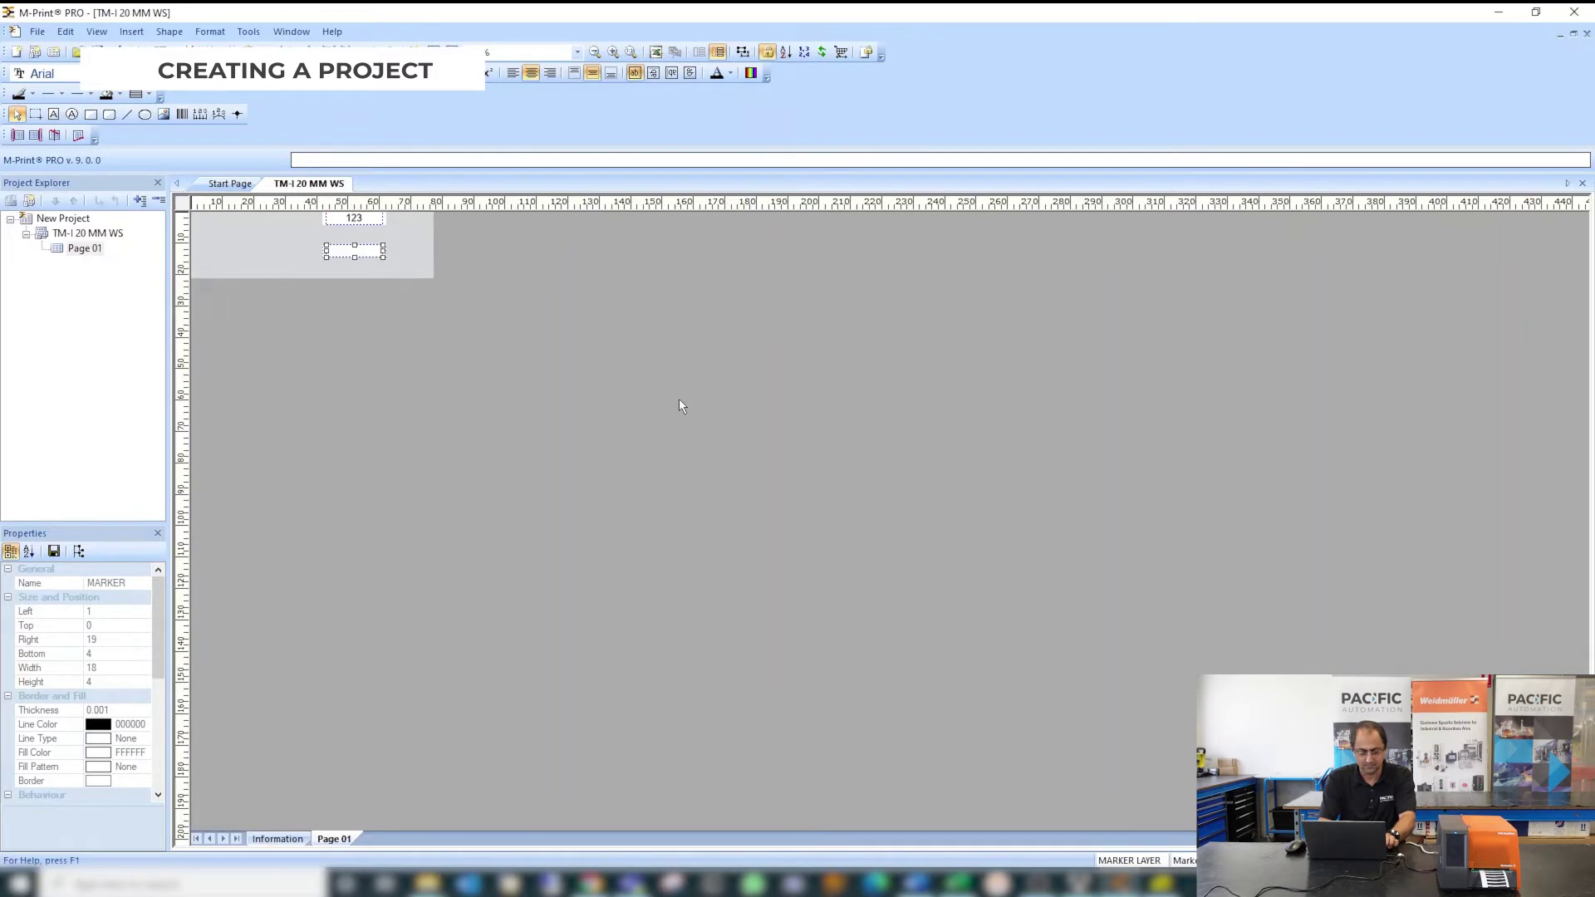
text(456)
key(Return)
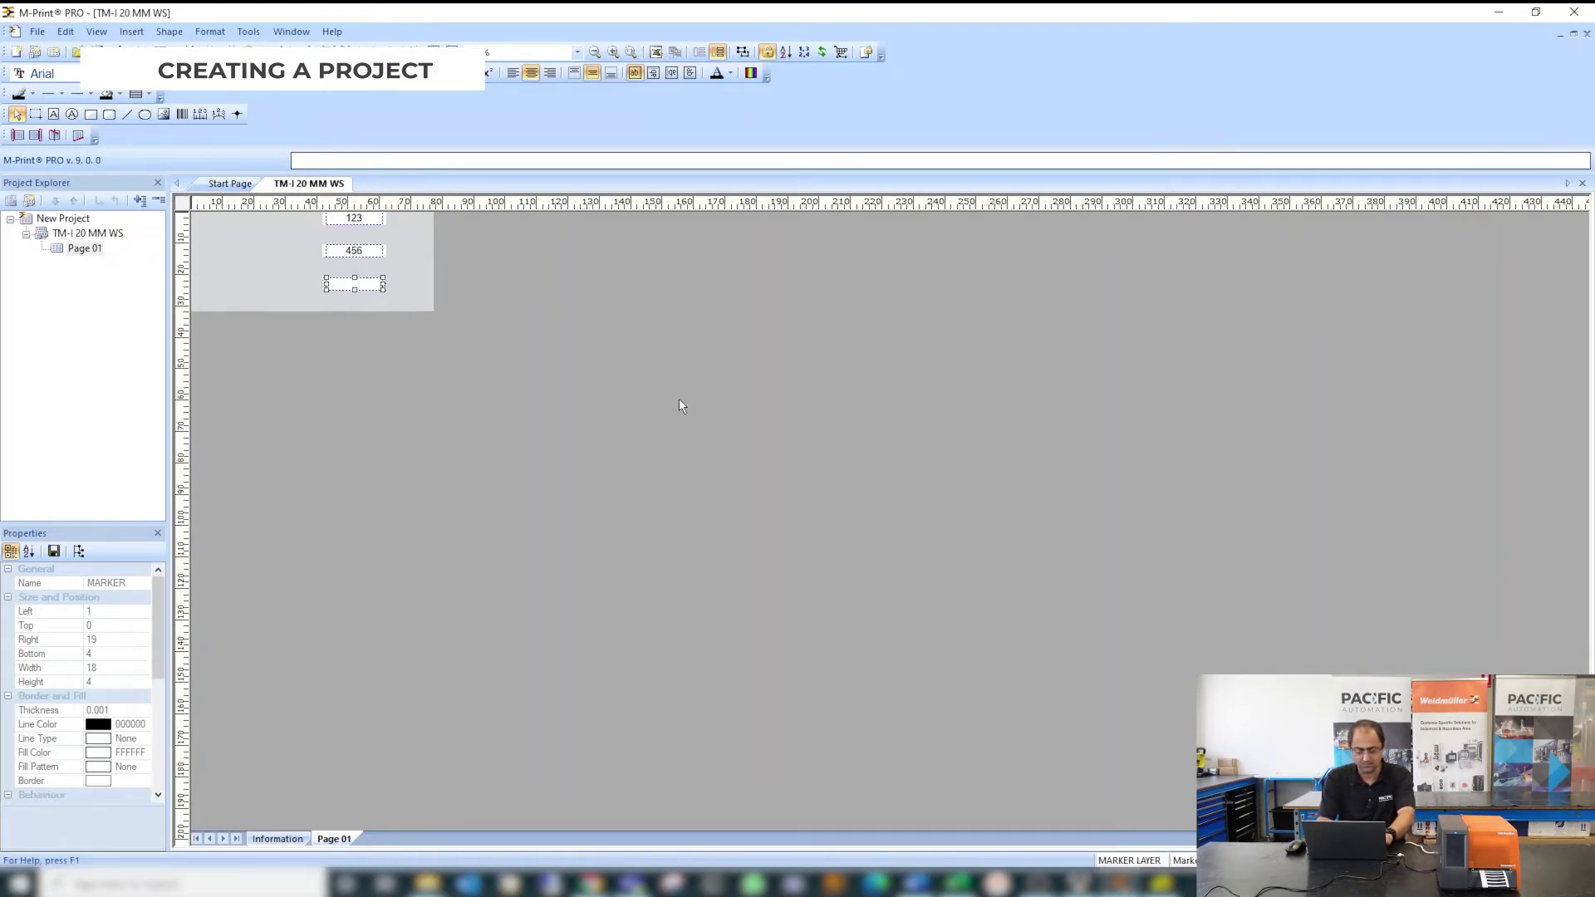
text(789)
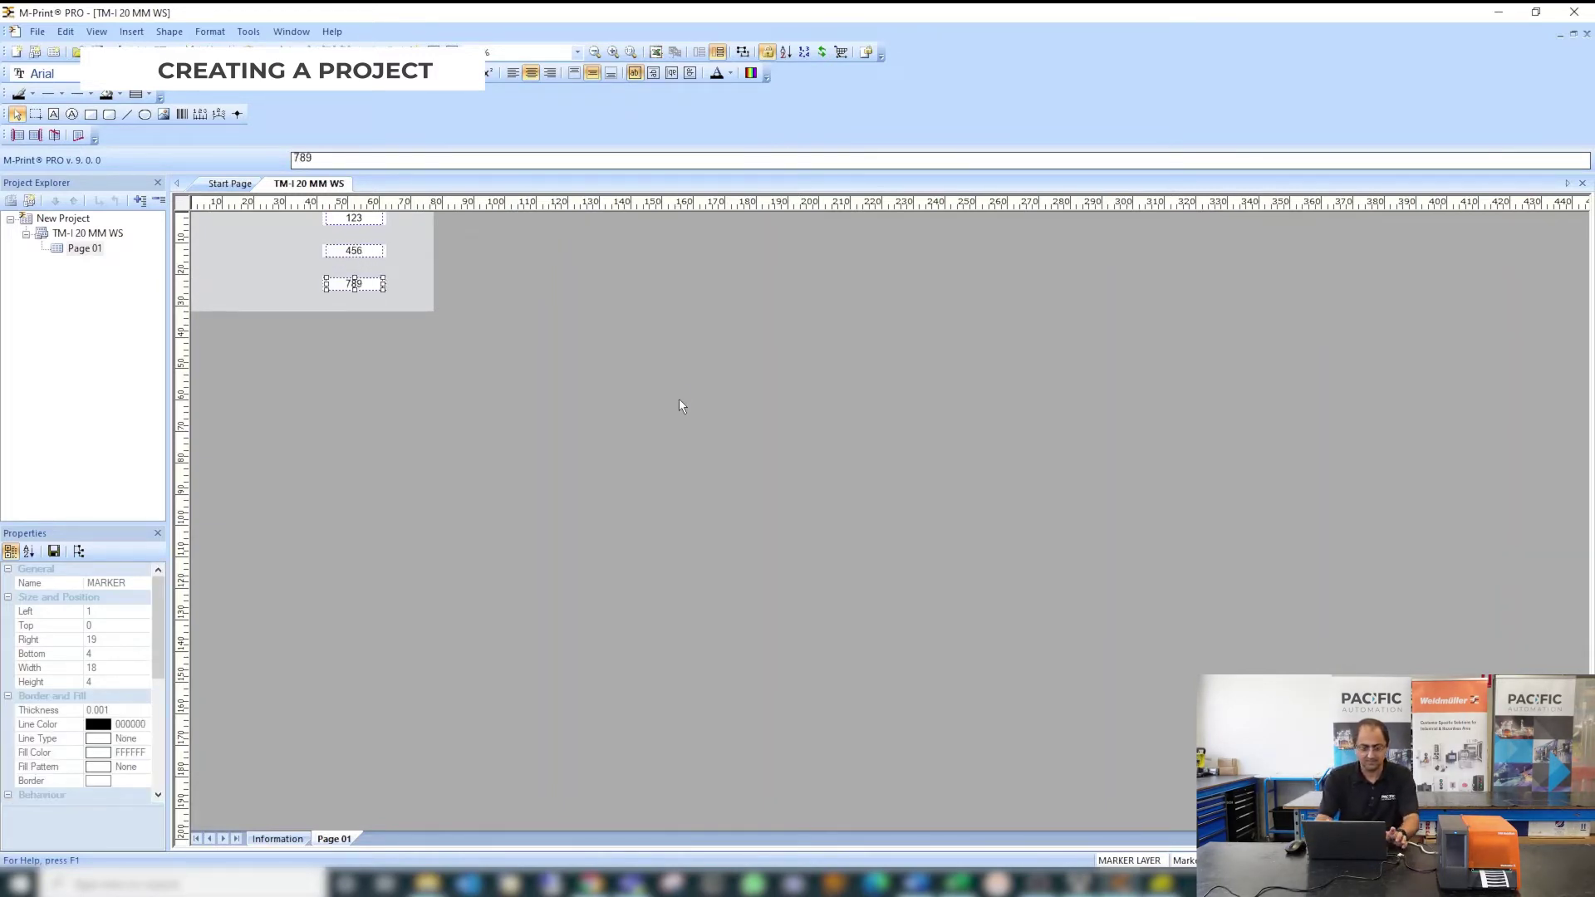
key(Return)
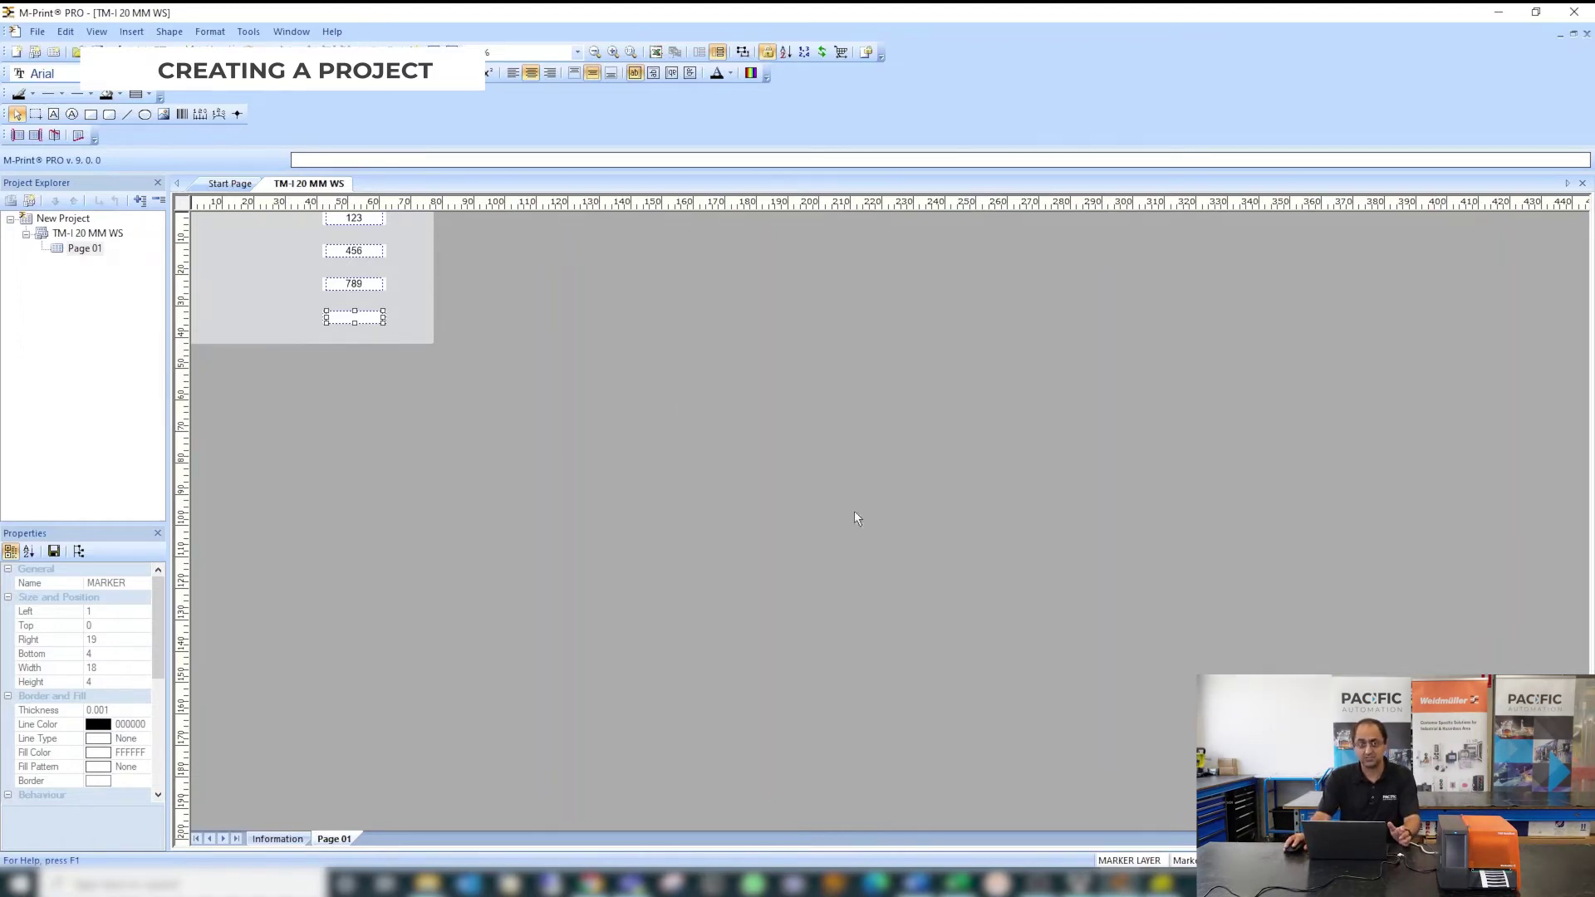
Copy Excel cells A1:A3 (123, 456, 789) with Ctrl+C and return to M-Print PRO's Page 01
key(alt+Tab)
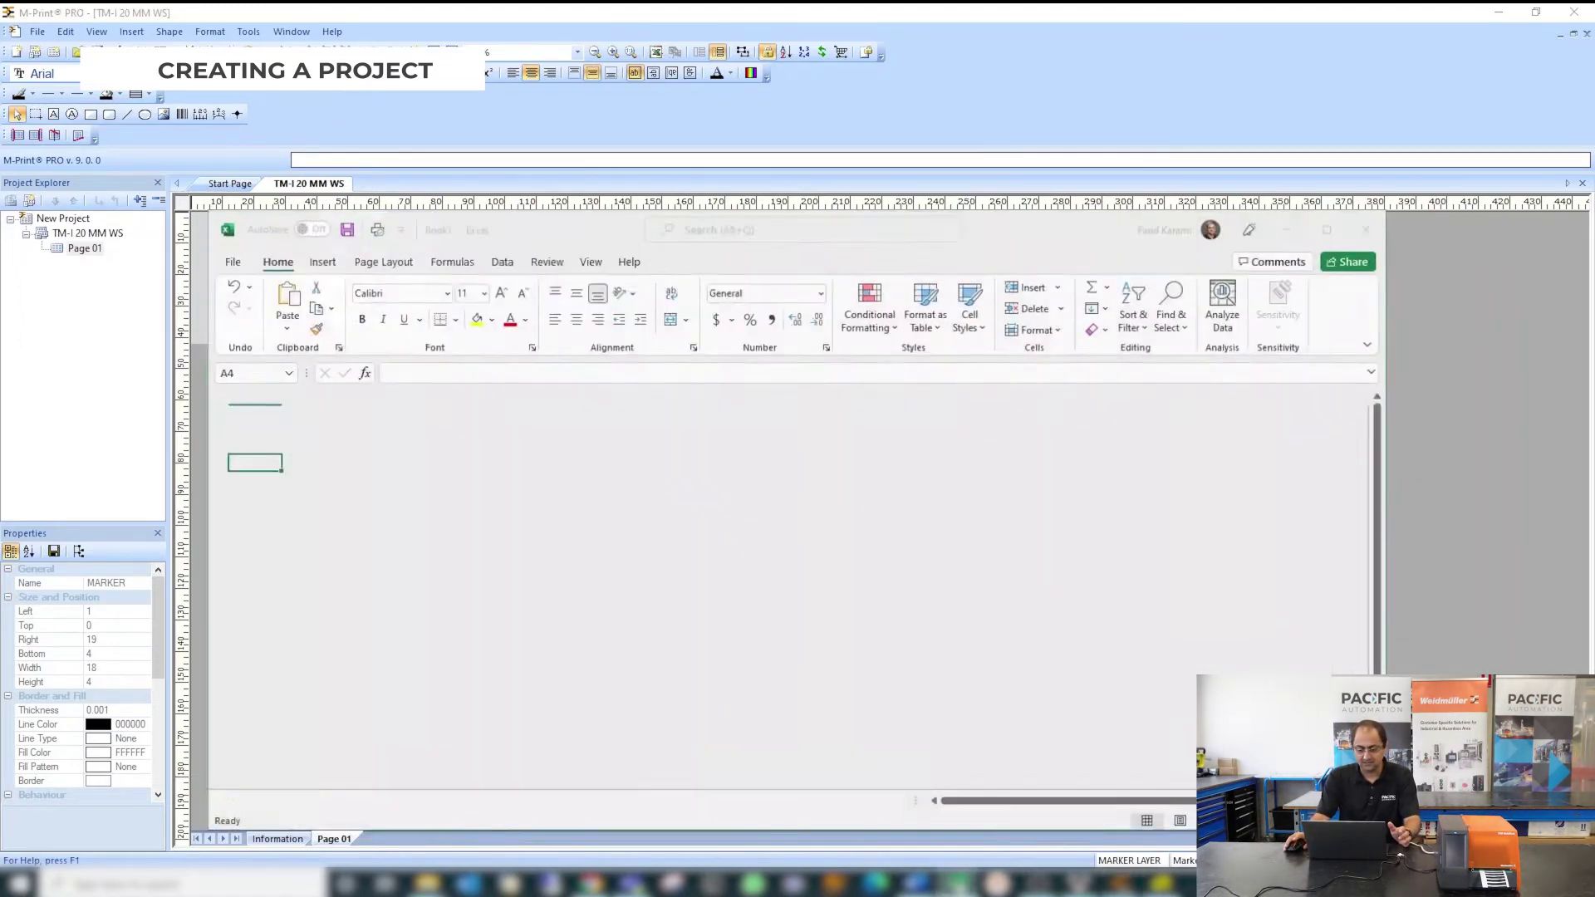
drag(258, 405, 255, 431)
key(ctrl+c)
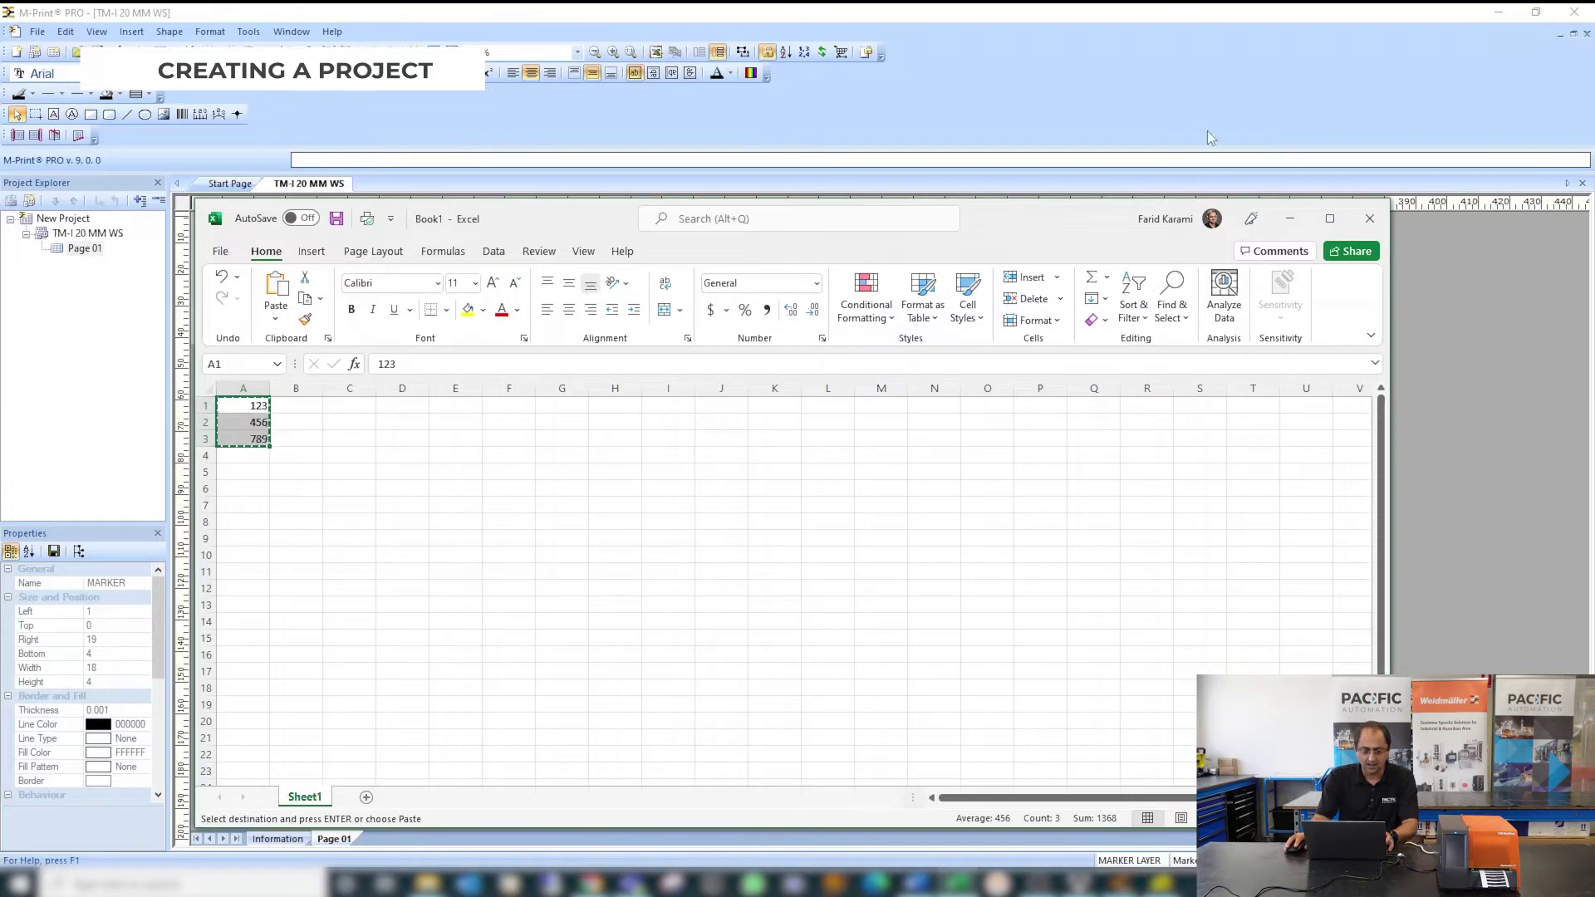
click(1290, 219)
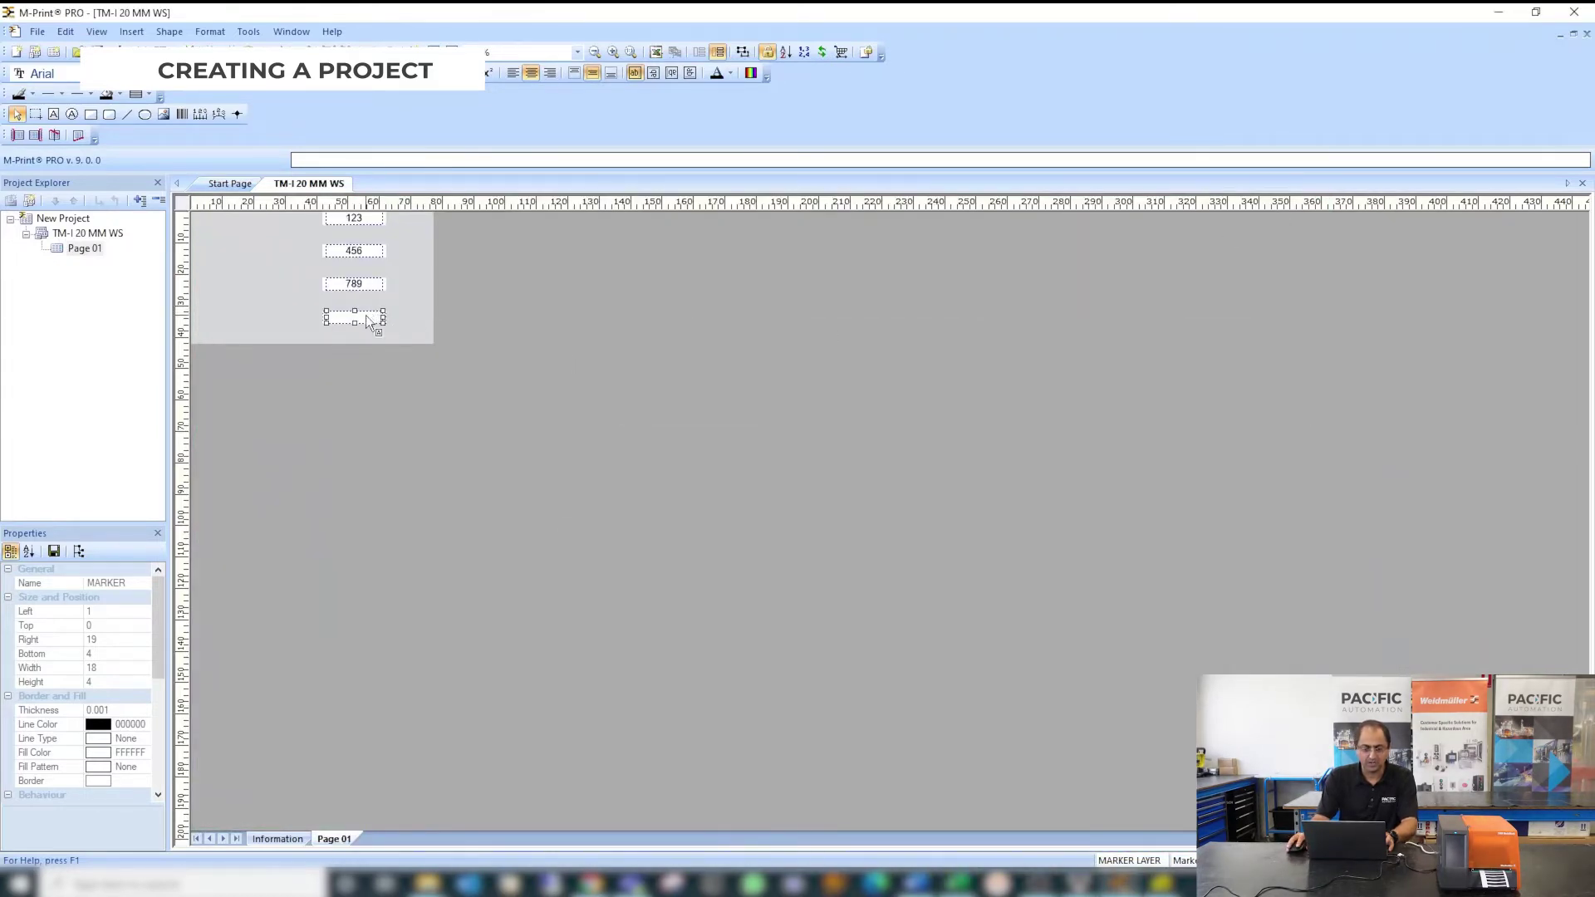
Paste 123, 456 and 789 into markers four to six and add an empty seventh marker after 789
key(ctrl+v)
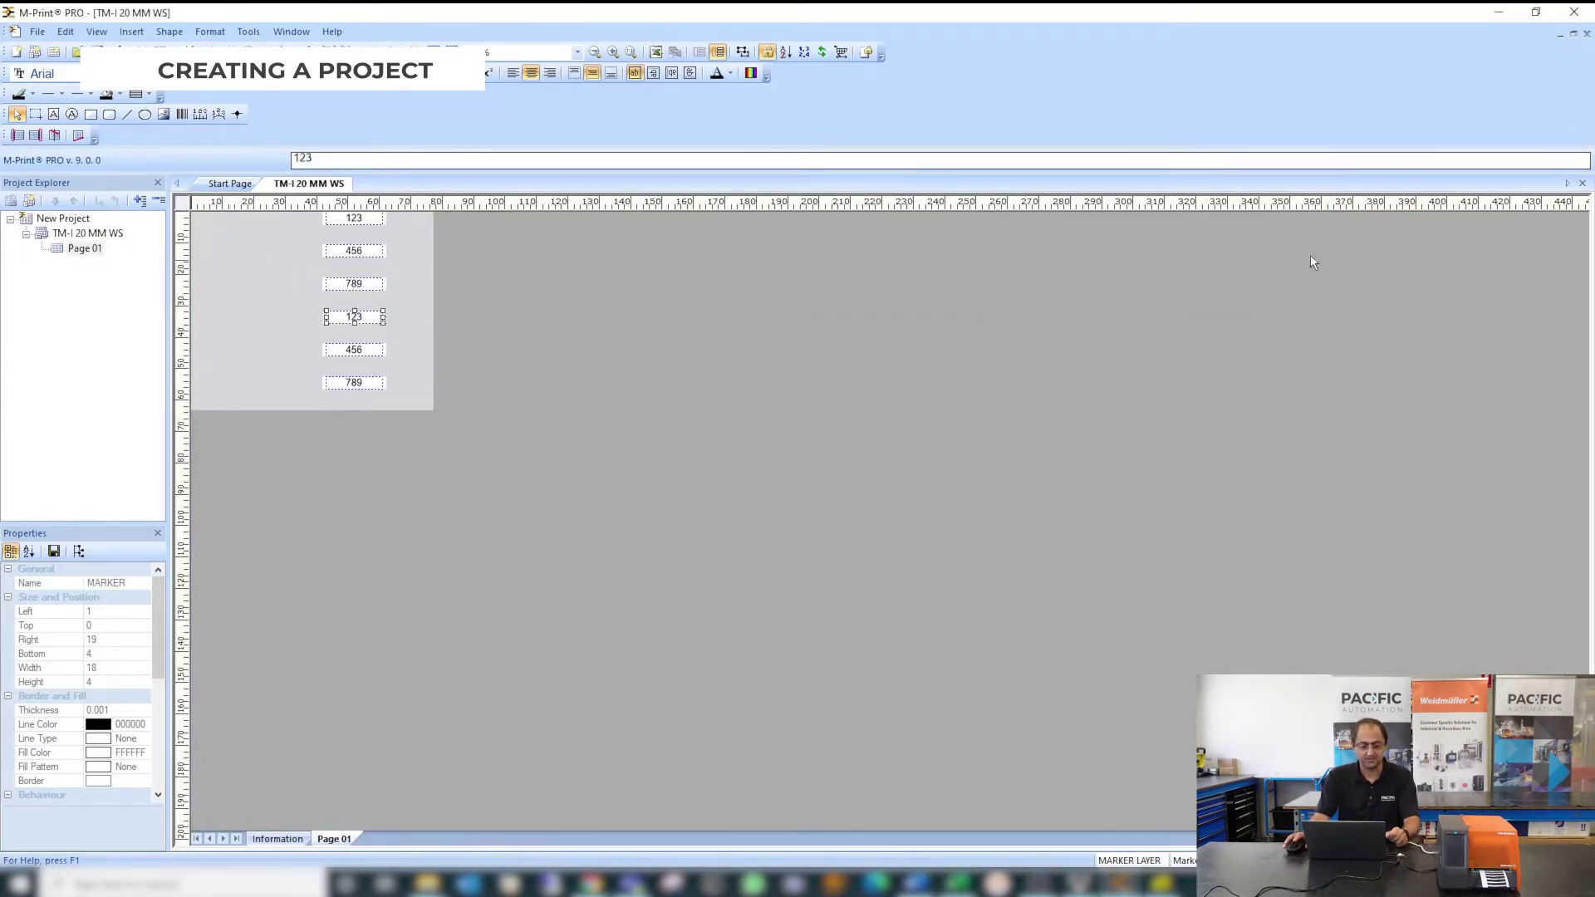
click(826, 312)
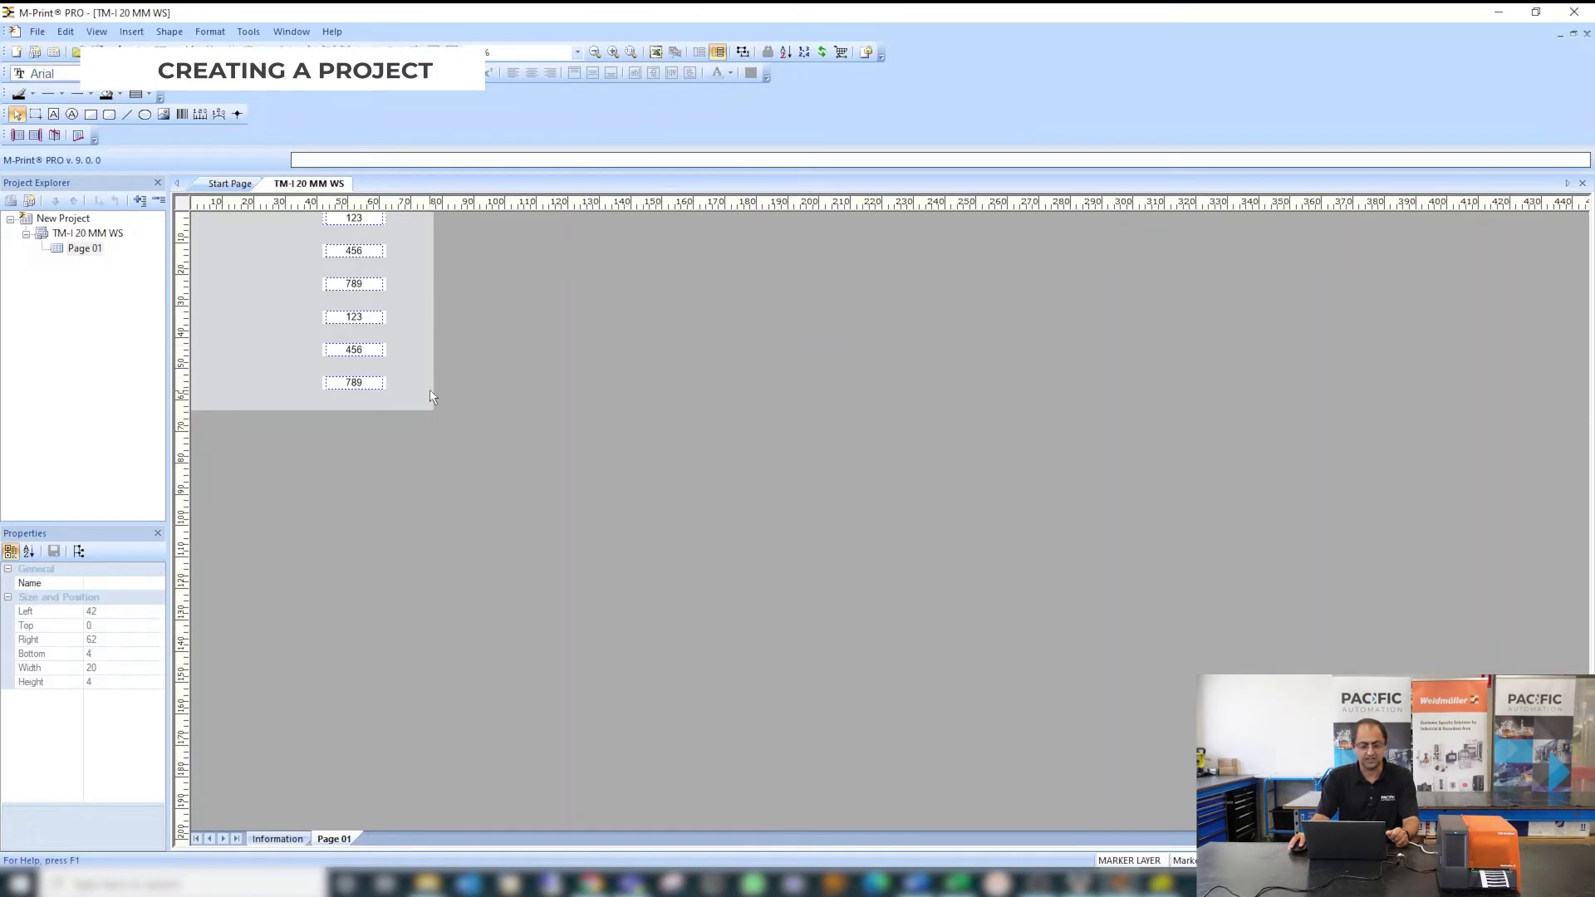
click(371, 385)
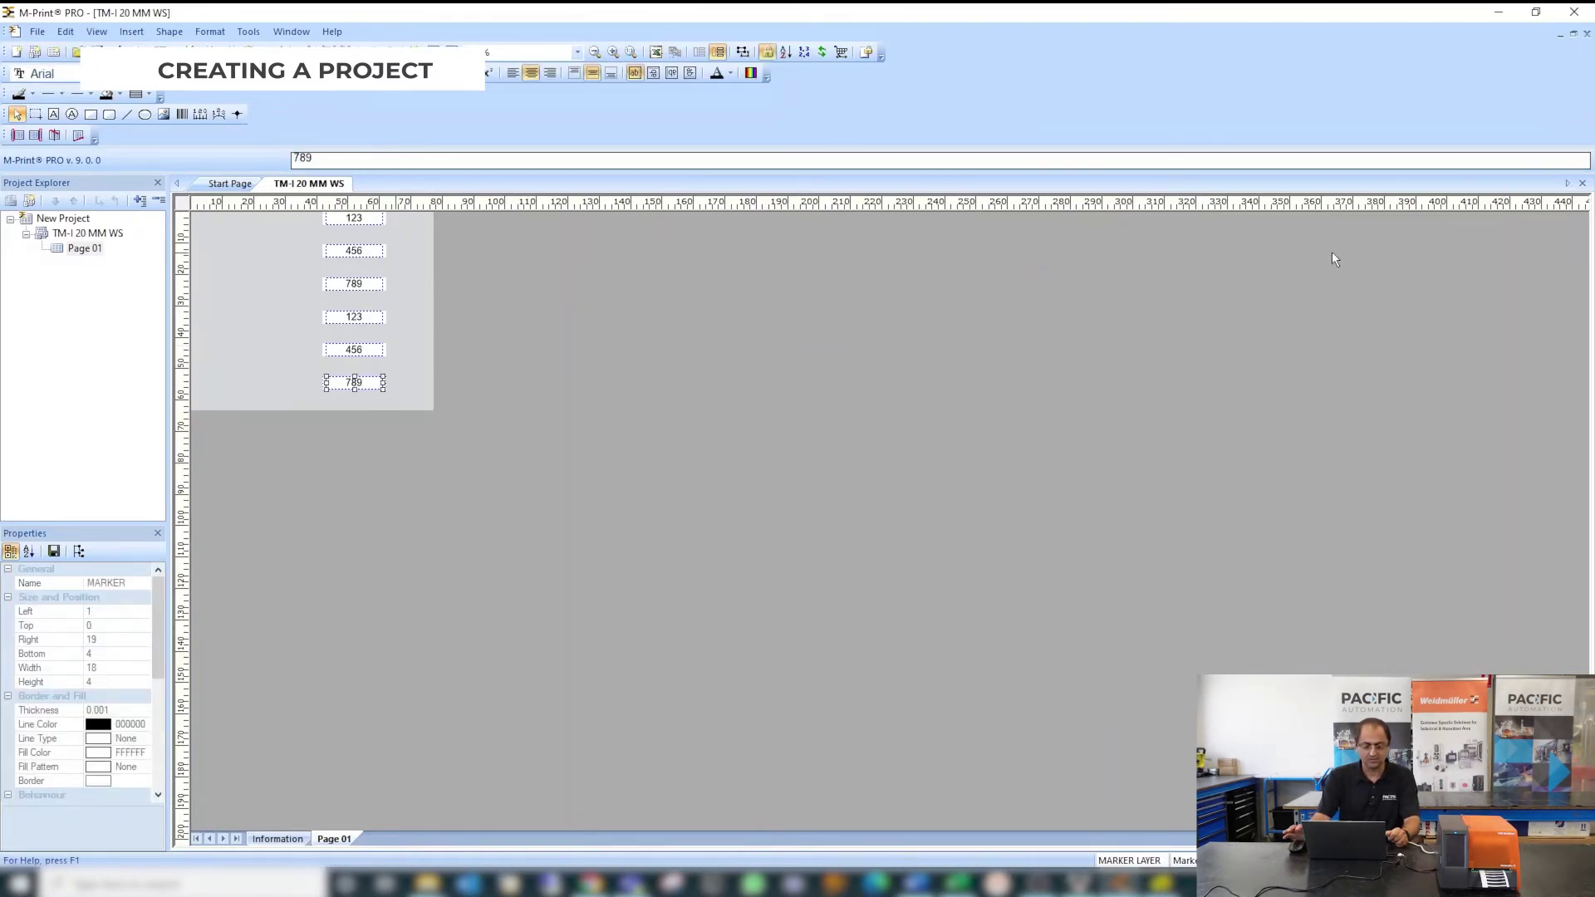
key(Return)
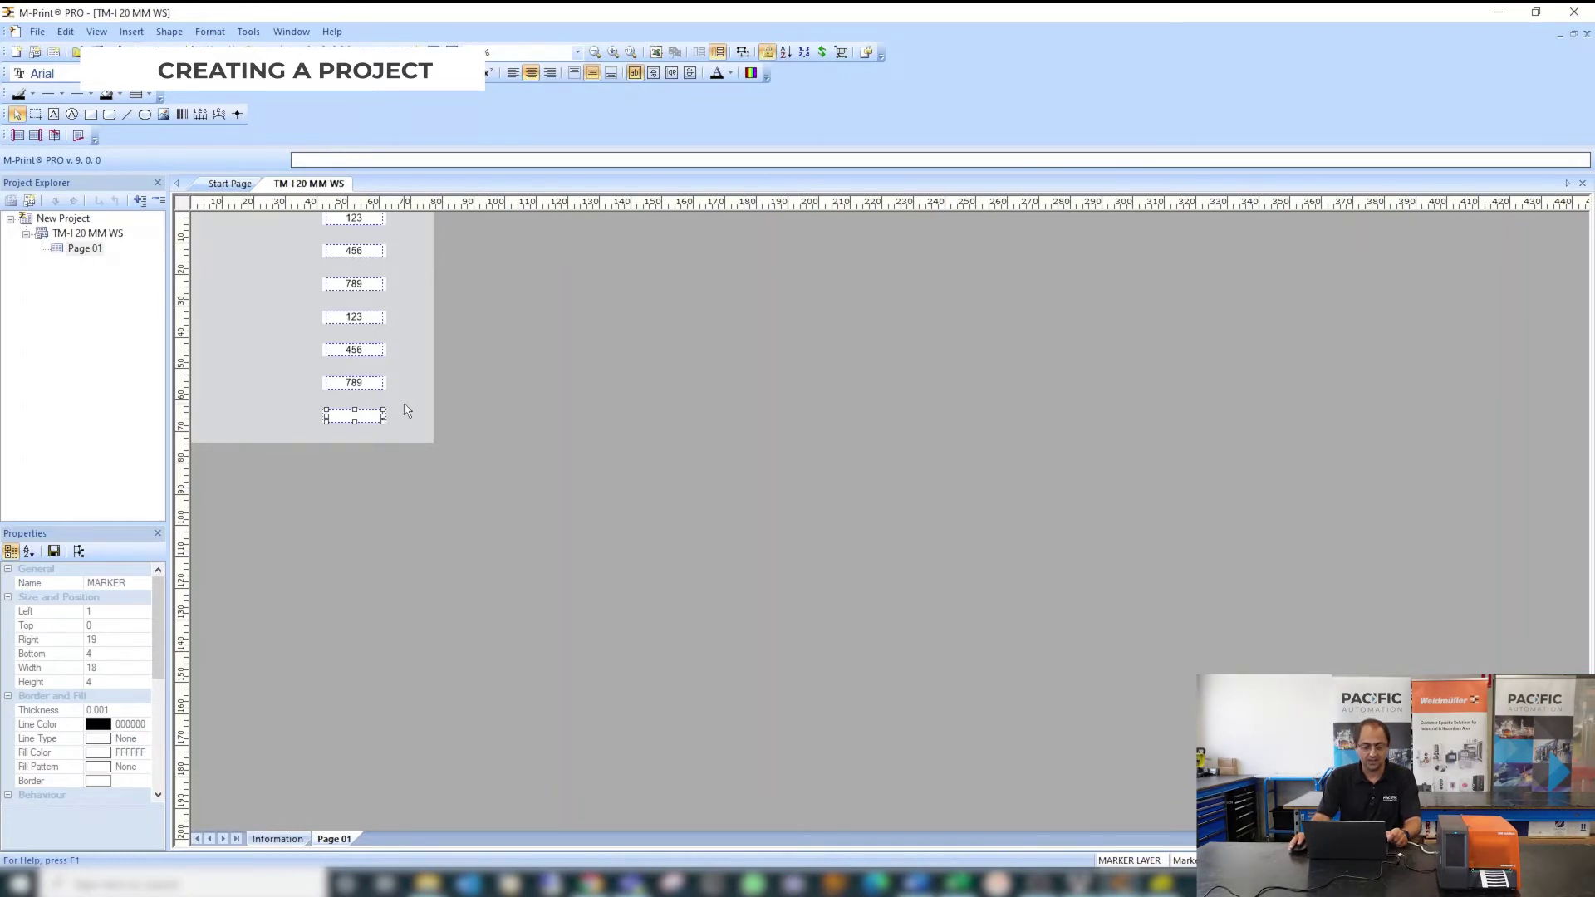
Number the following markers F1 to F9 in steps of 2, each value duplicated twice, then send them to print
right_click(350, 413)
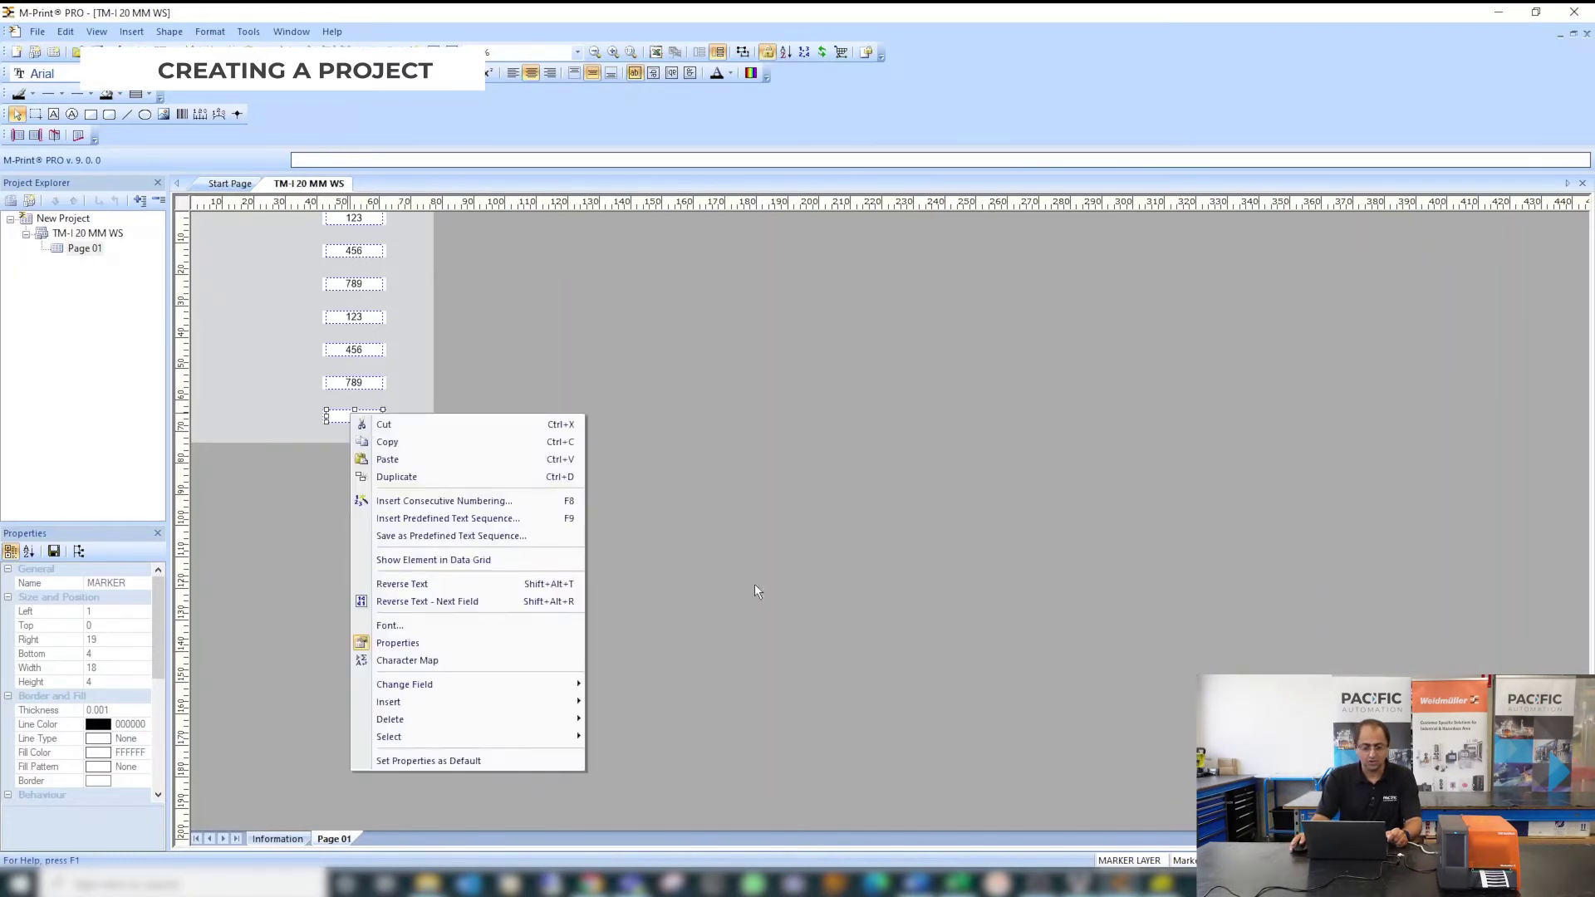
click(490, 504)
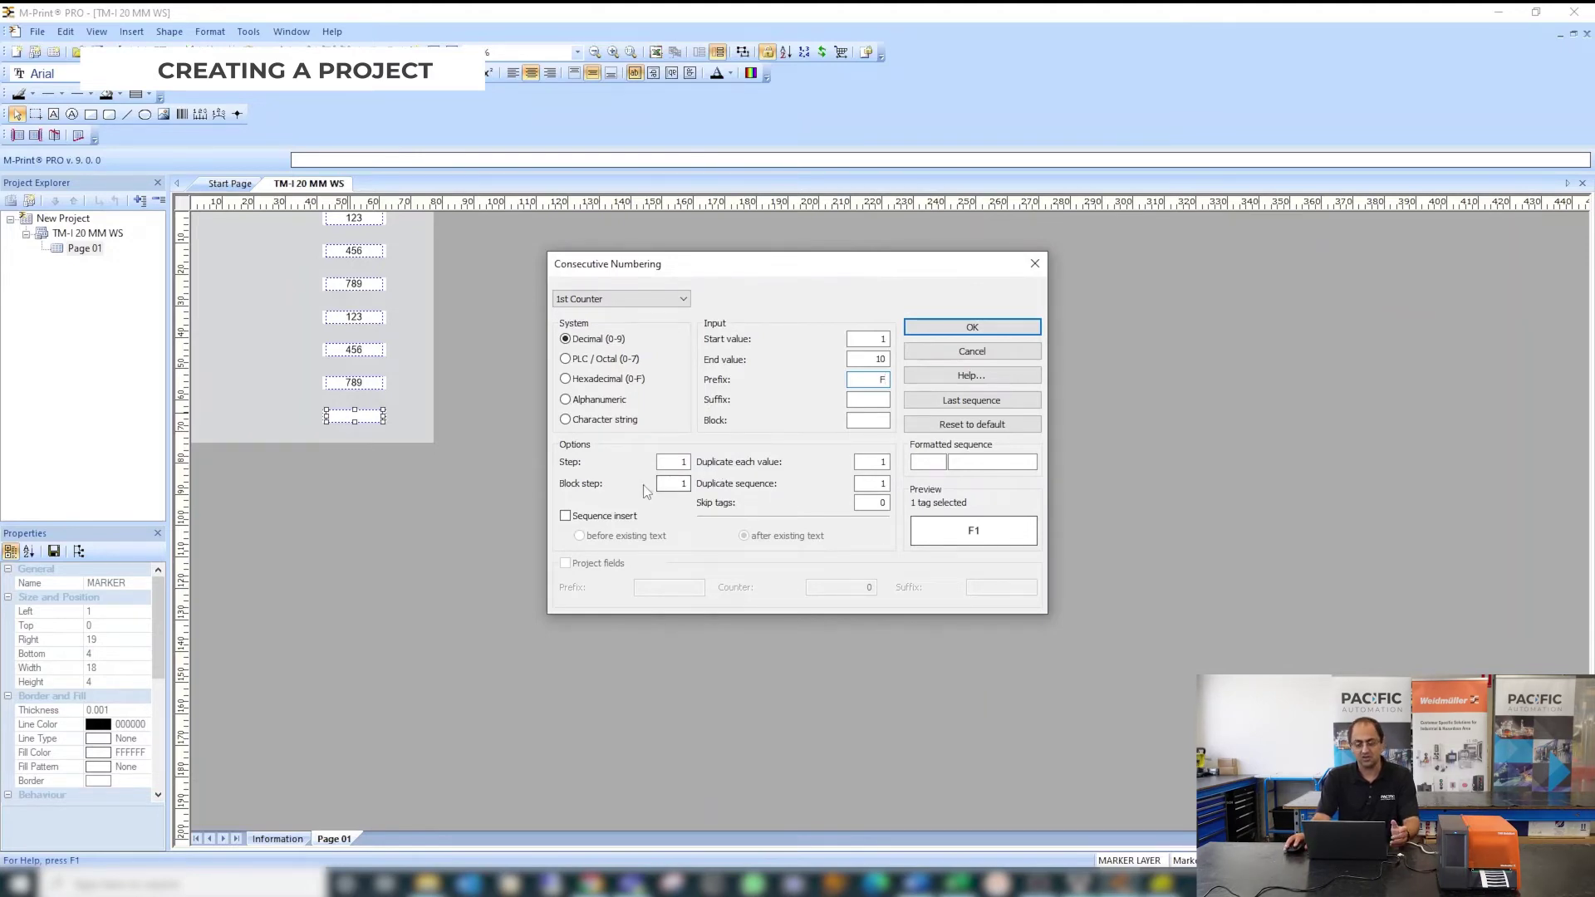
double_click(674, 464)
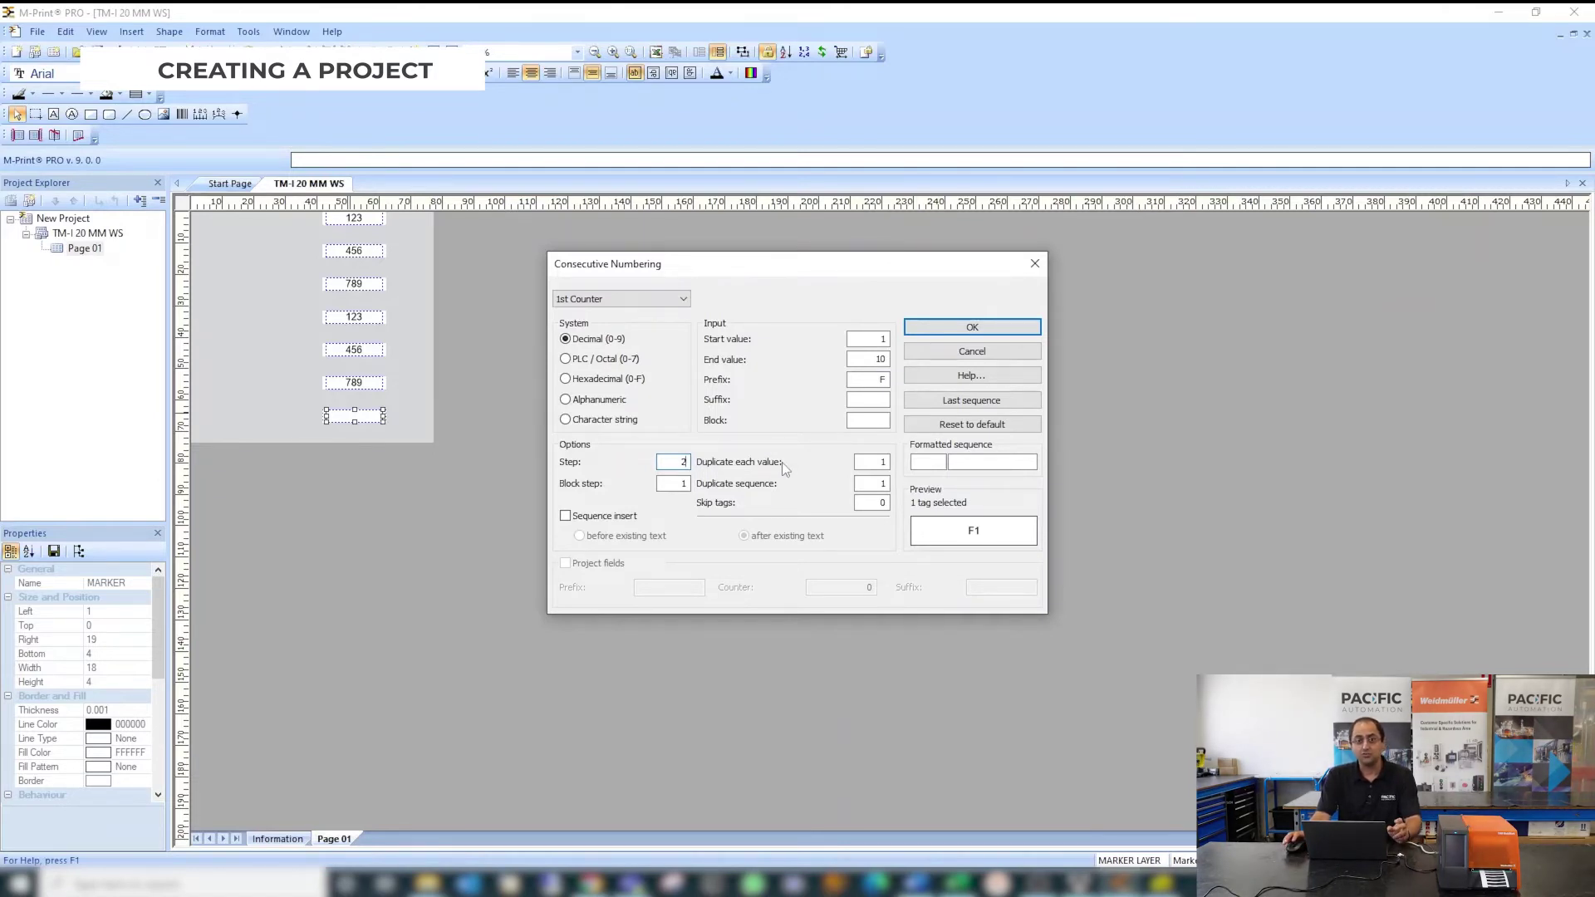
double_click(878, 461)
text(2)
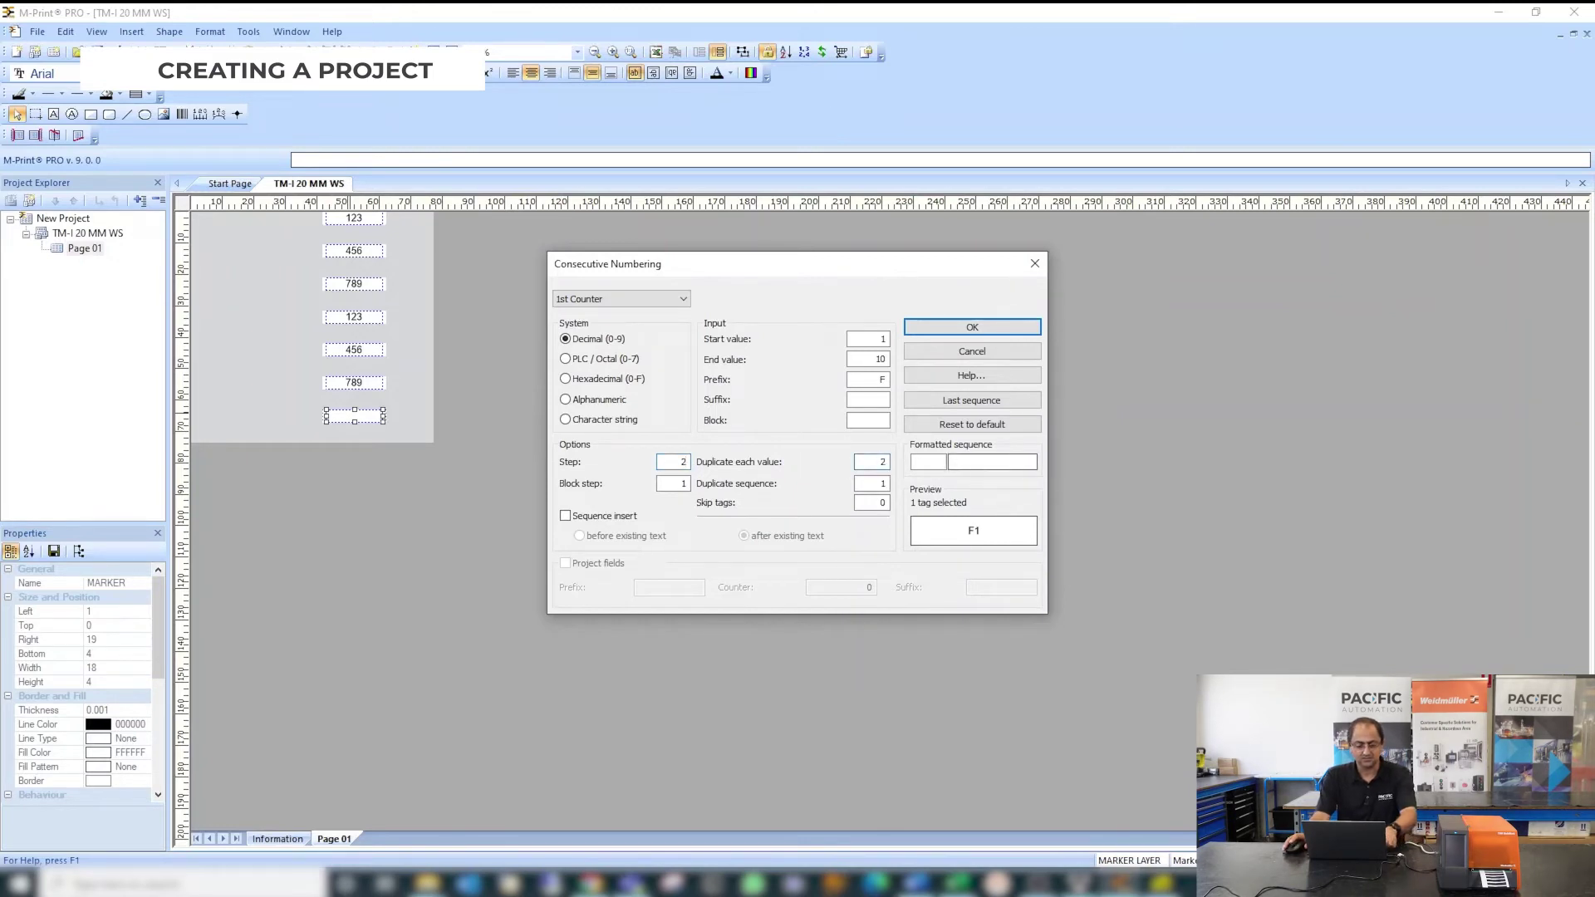
click(970, 328)
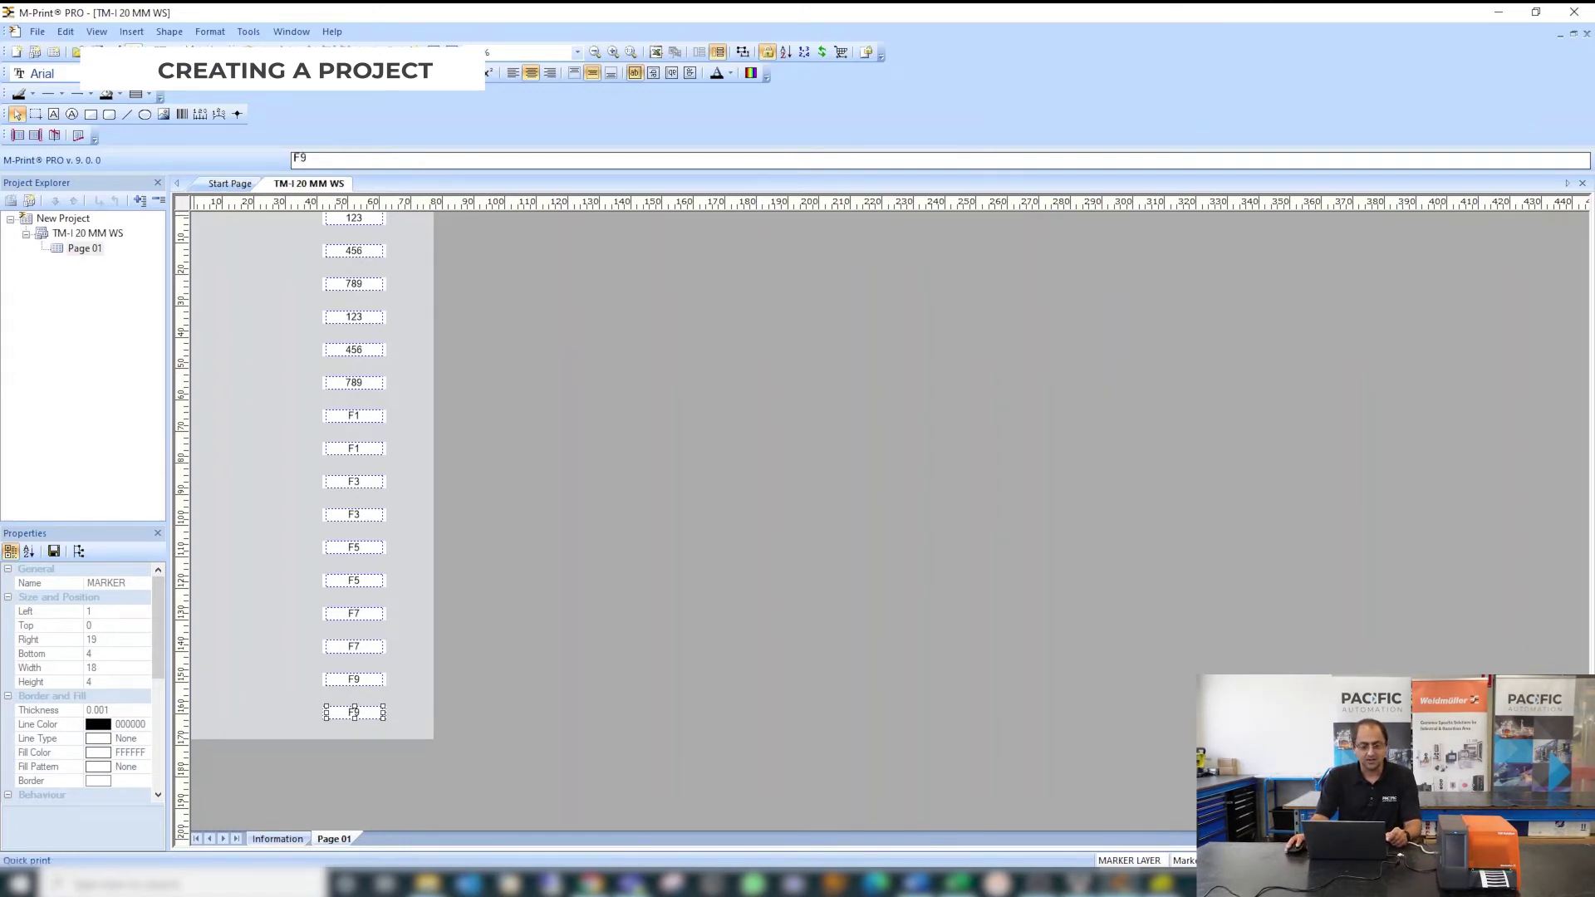
click(233, 51)
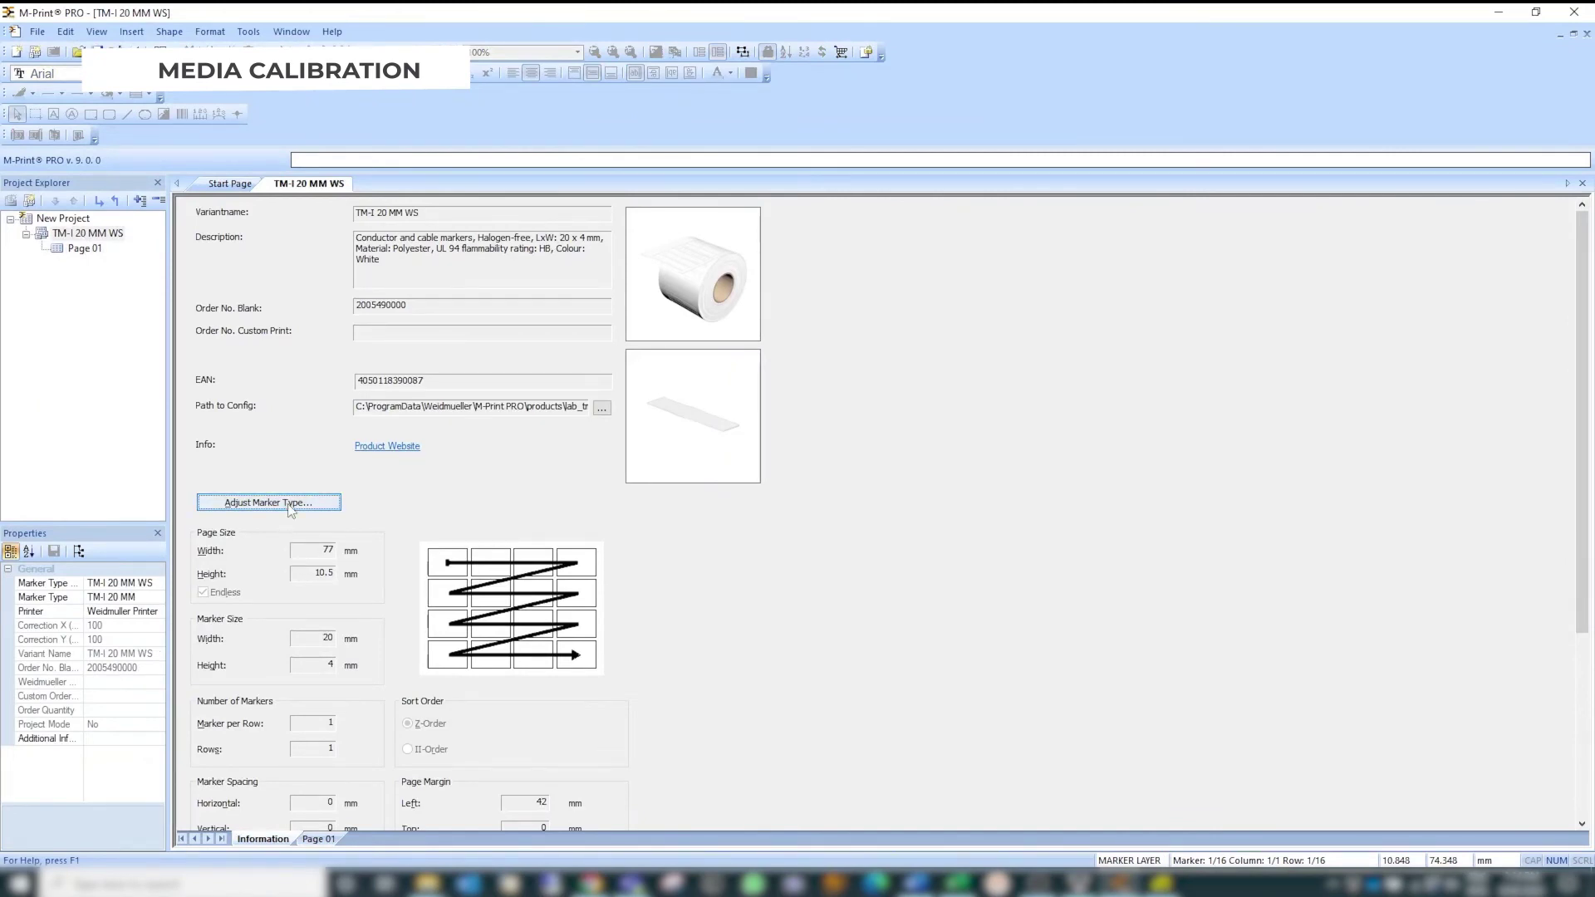
Set a 1 mm print offset (a) for the TM-I 20 MM marker type
click(319, 506)
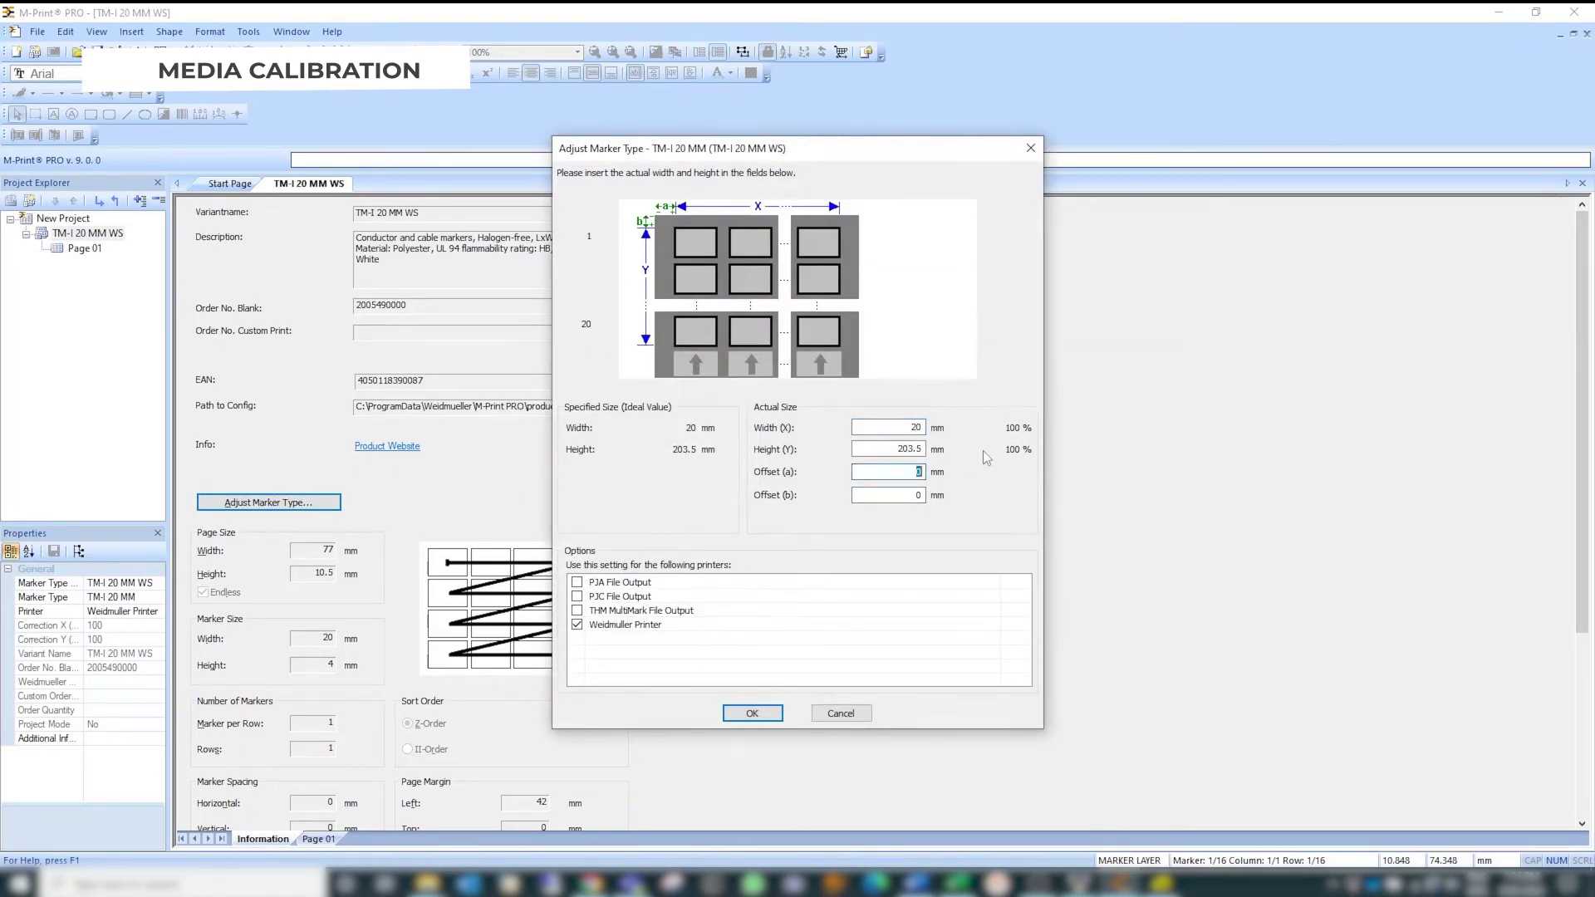
text(11)
click(752, 713)
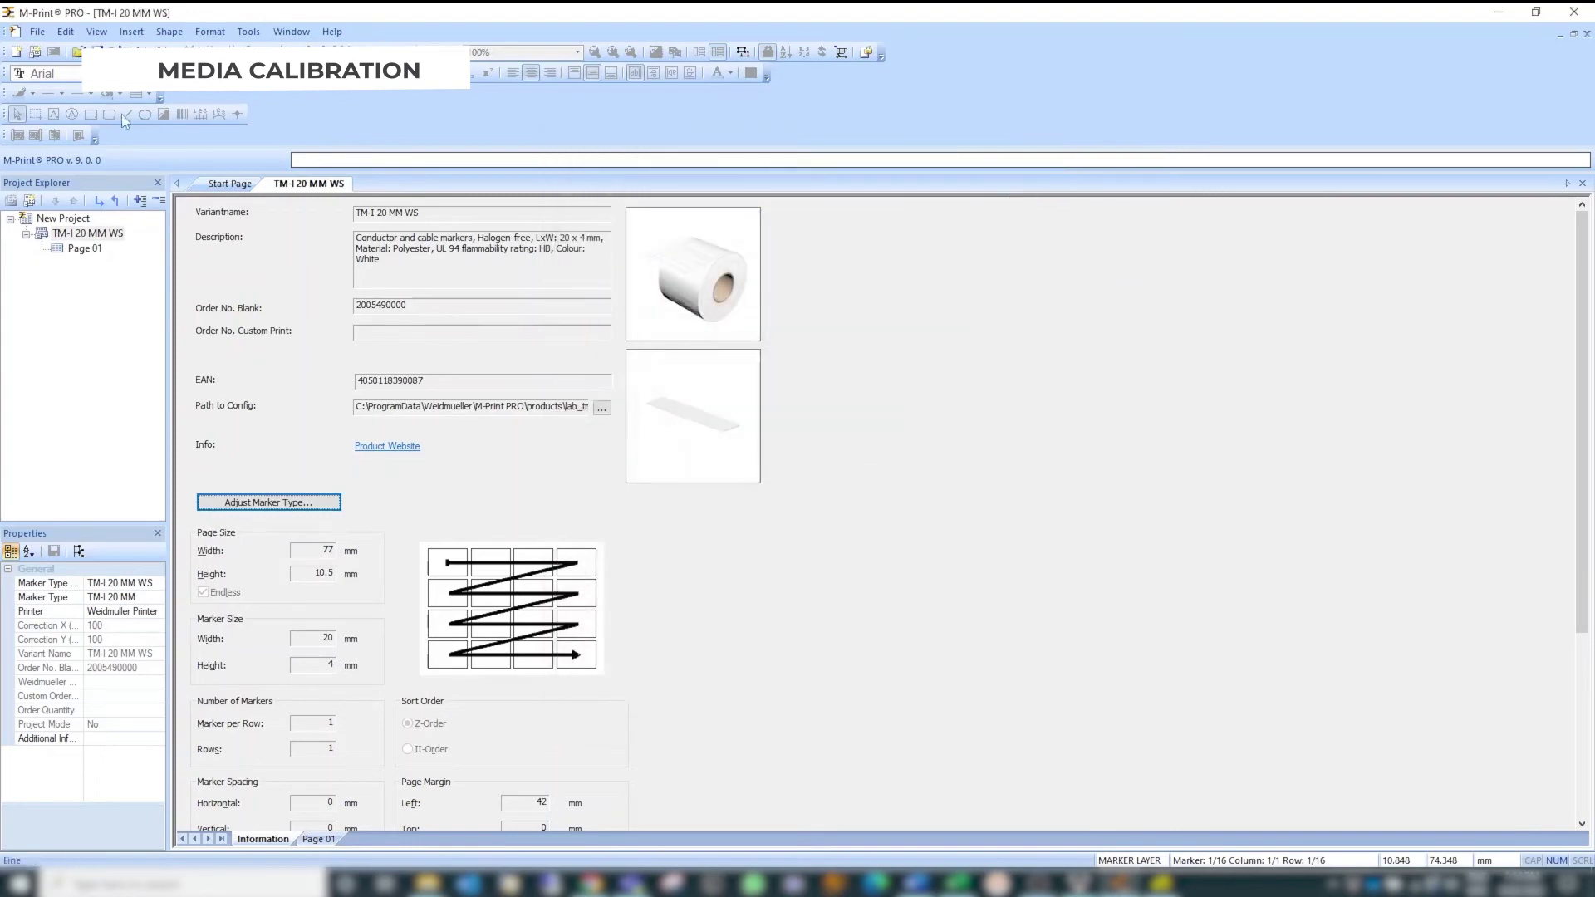